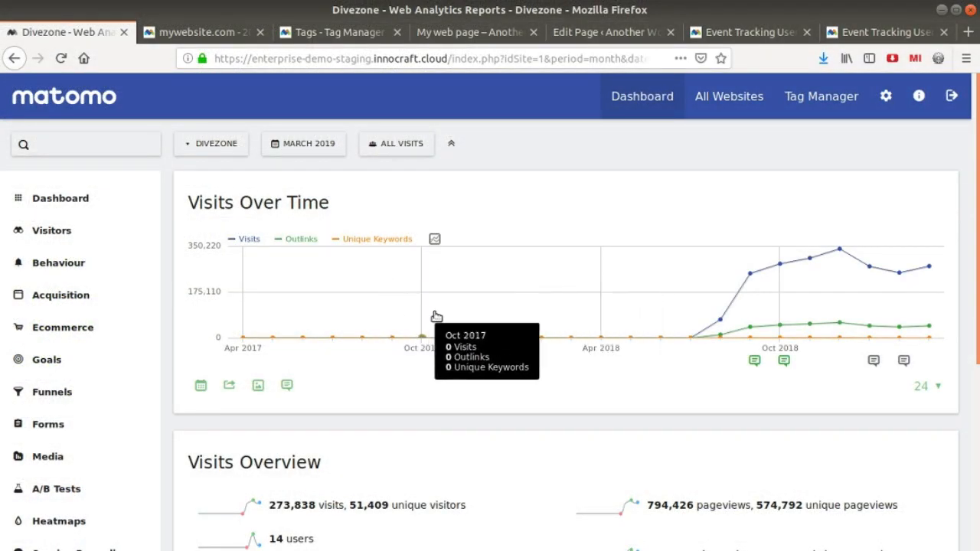
Open the Behaviour Events report and expand the MediaVideo category to examine its event actions
click(89, 270)
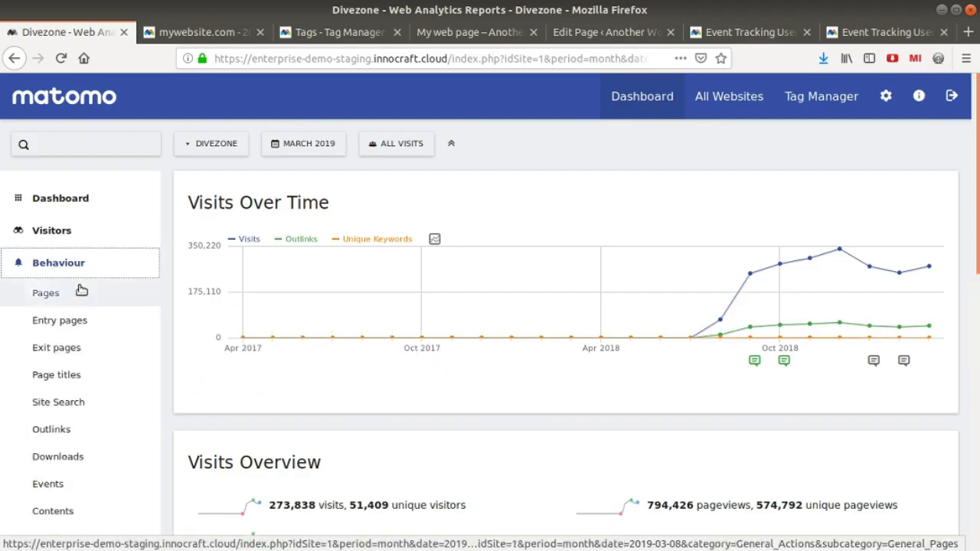
click(86, 484)
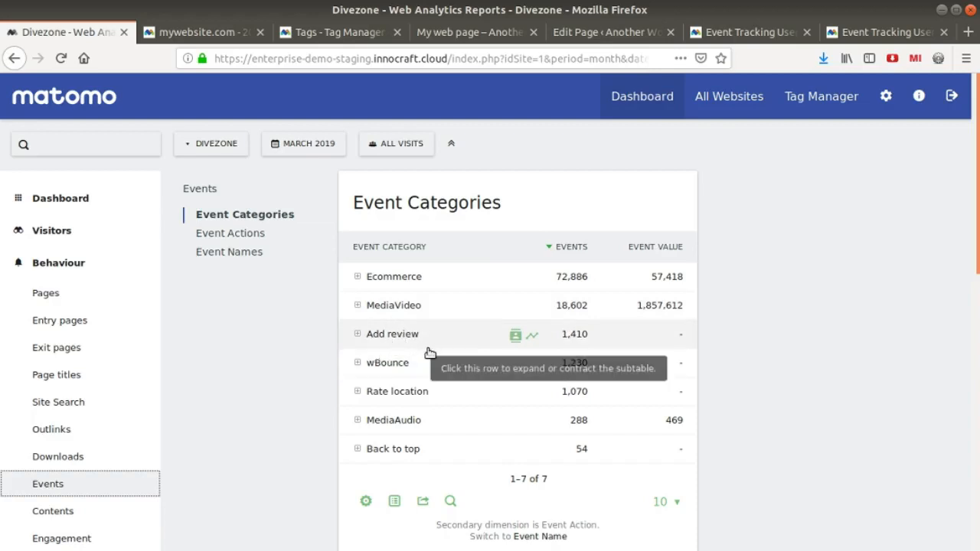
click(380, 314)
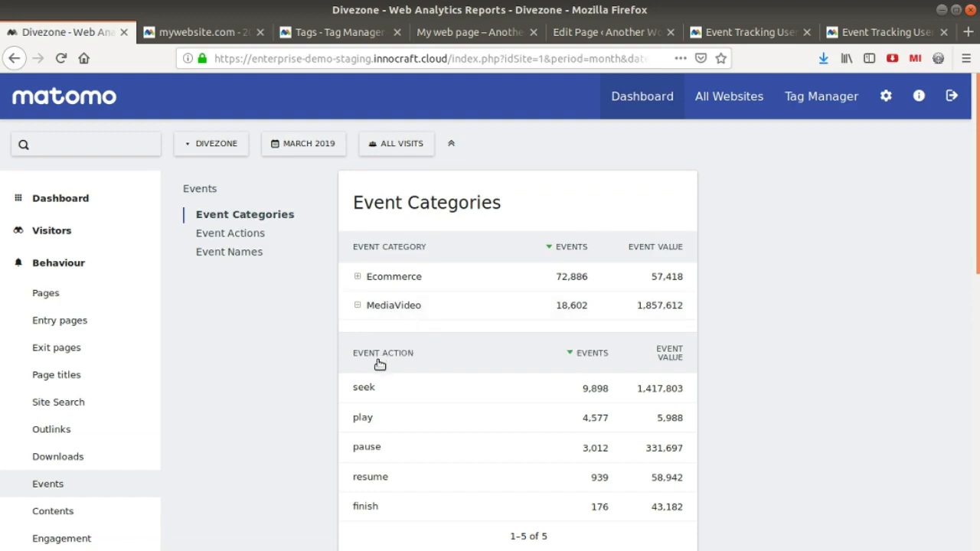
scroll(367, 359, down, 2)
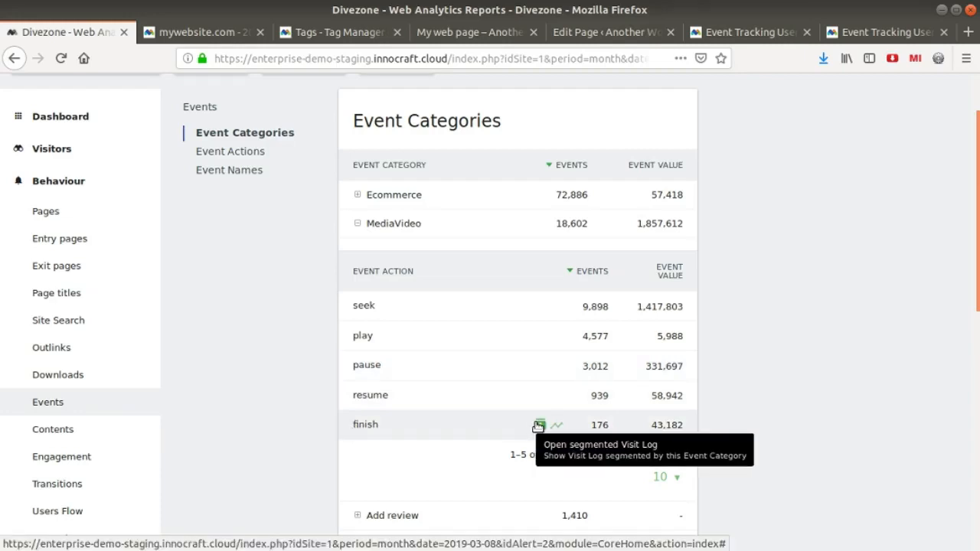
Open the segmented visit log for the finish action, examine the R4 Above & Under video details, and close the log
click(539, 426)
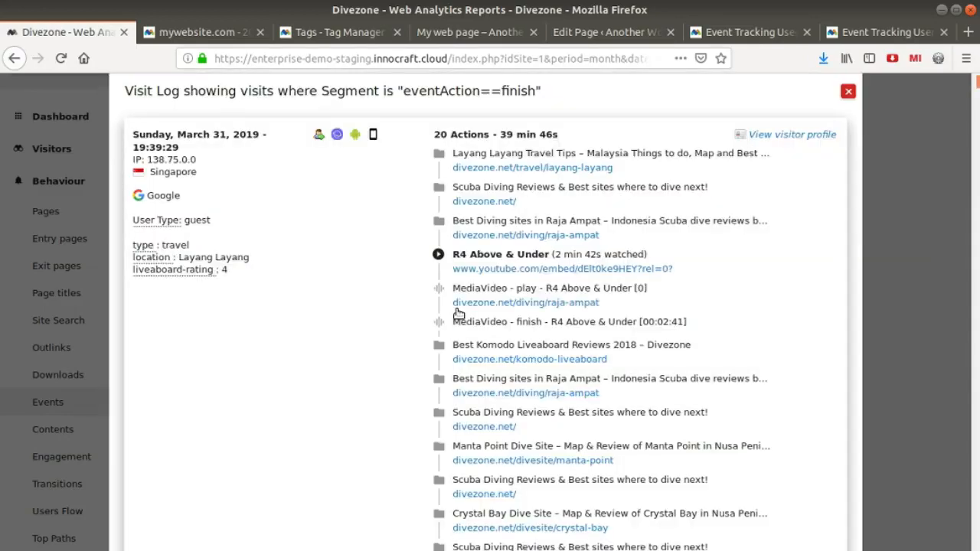
mouse_move(528, 248)
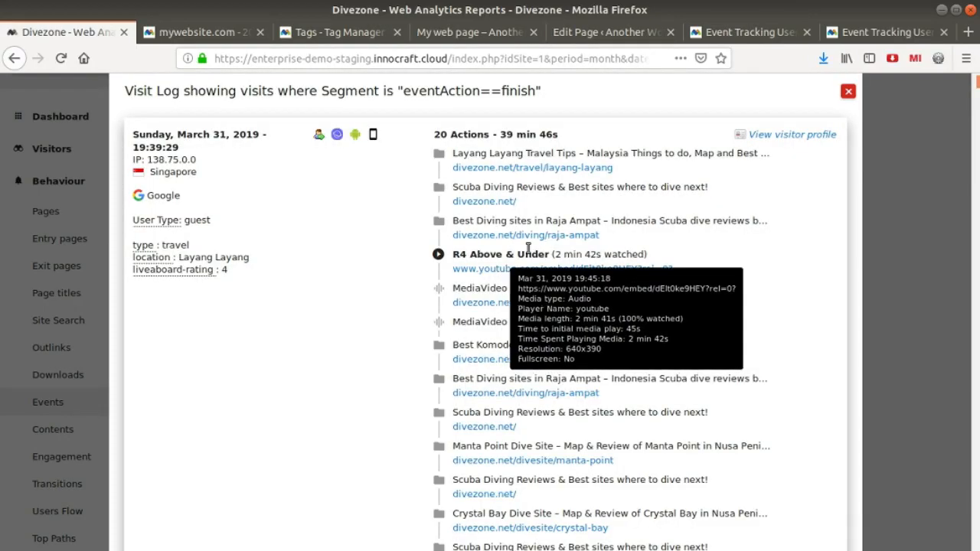
click(849, 91)
scroll(569, 276, up, 2)
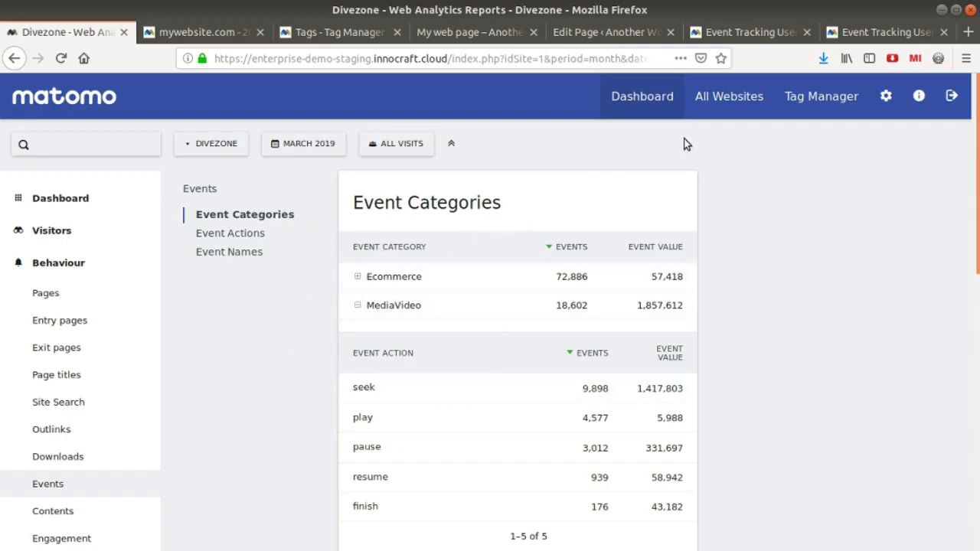
Copy the _paq.push trackEvent example for the Documentary Thrive Play click from Matomo's JavaScript event tracking guide
click(719, 32)
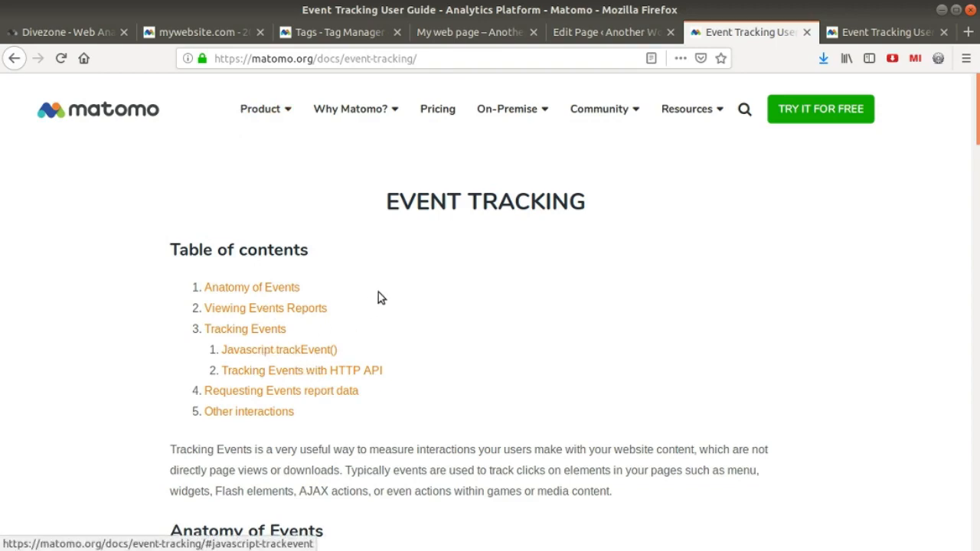
click(852, 38)
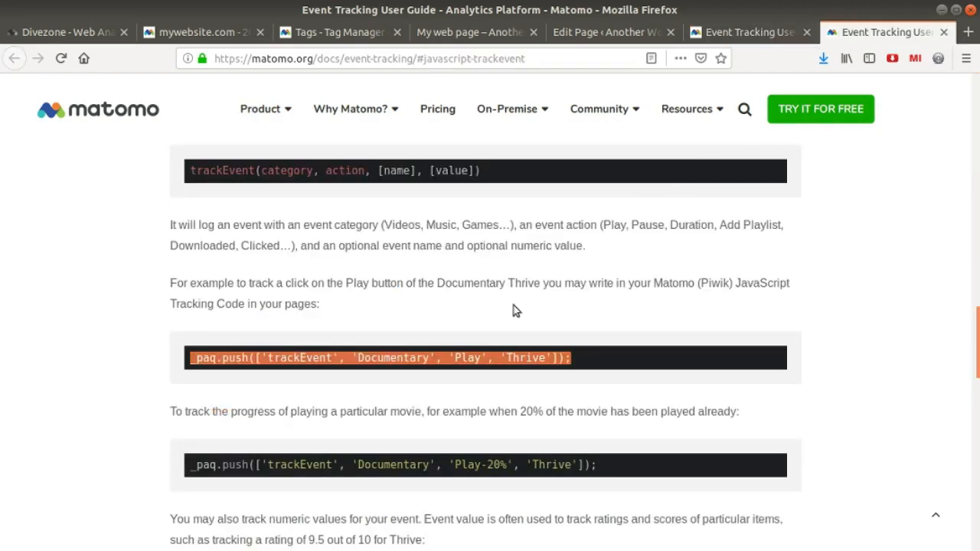
click(390, 383)
scroll(283, 391, down, 1)
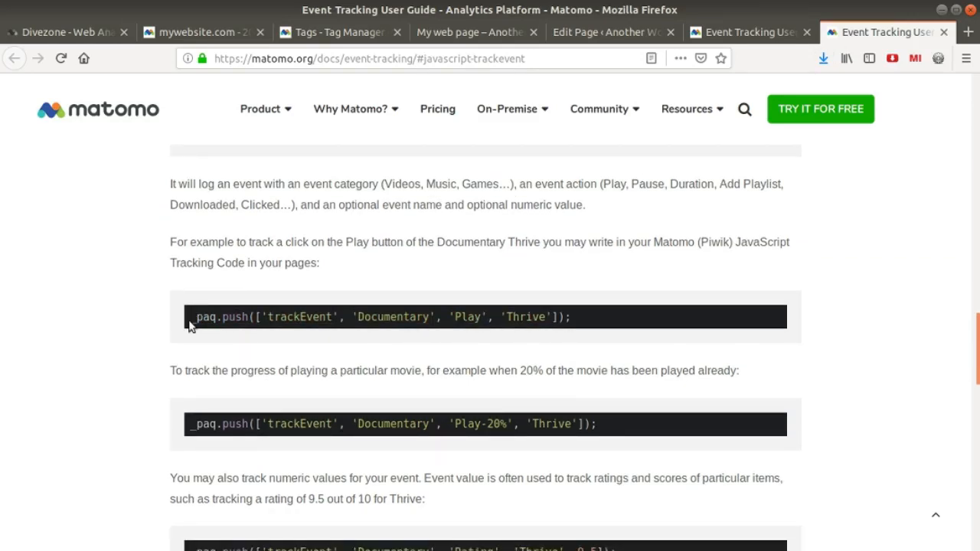
drag(190, 326, 302, 342)
key(ctrl+c)
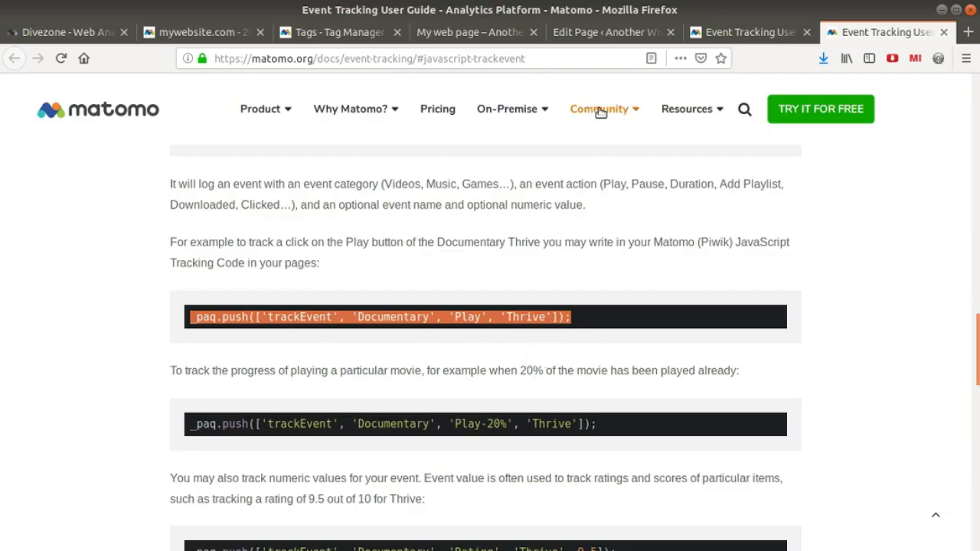
Review the Click Me! button's HTML in the WordPress page editor and the button on the published My web page
click(605, 34)
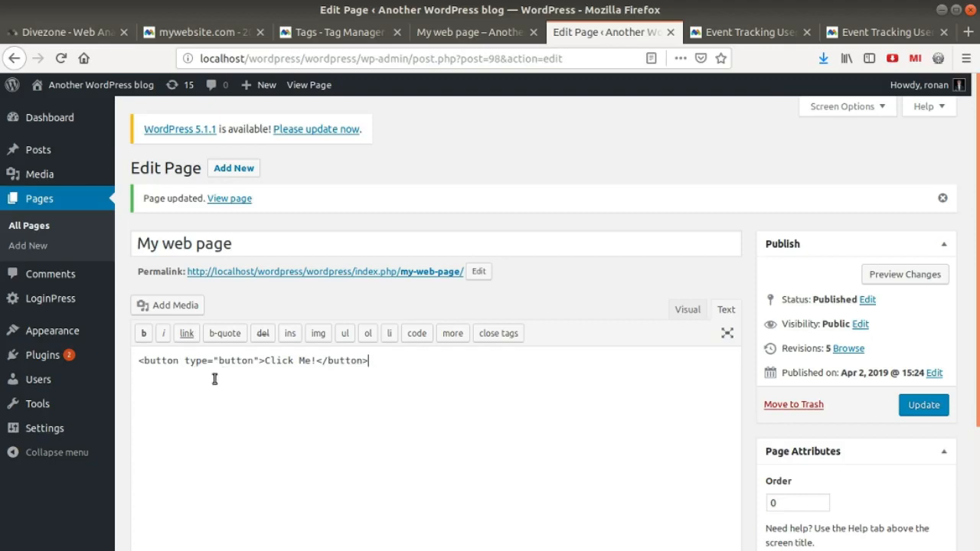
click(458, 34)
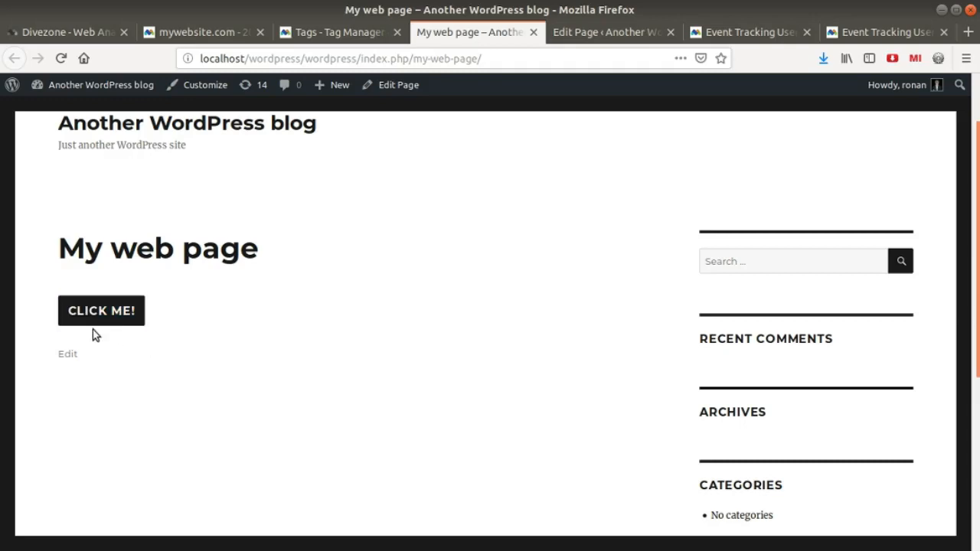
click(849, 33)
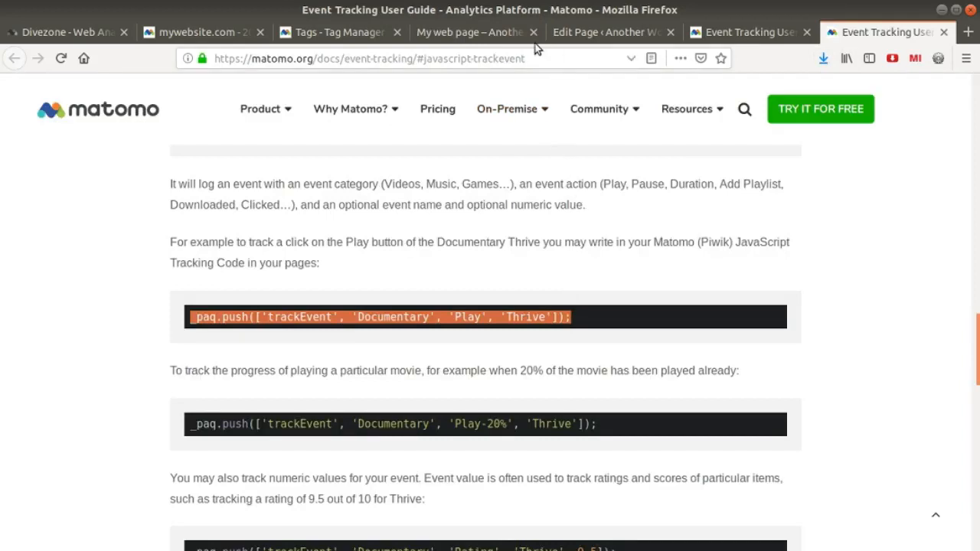
click(505, 38)
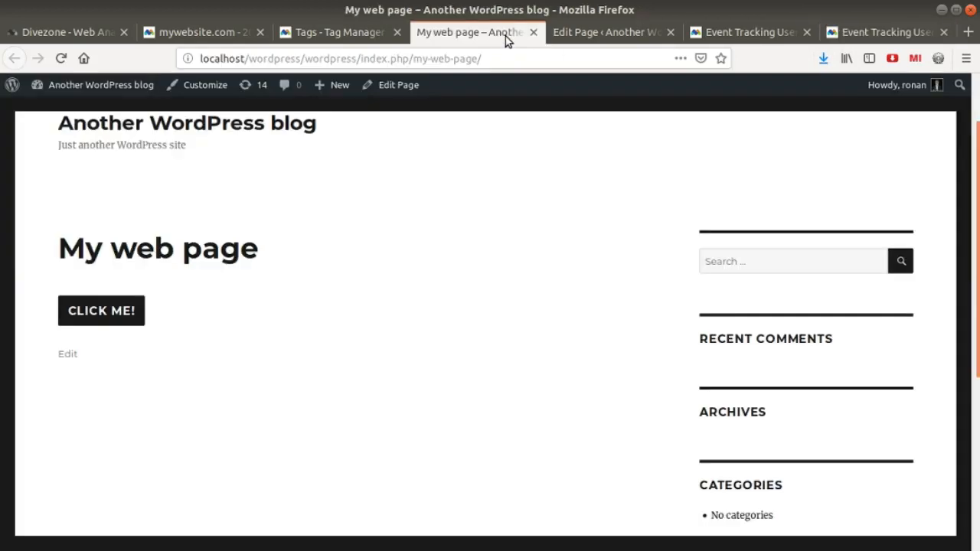
In the page editor, add onclick to the opening button tag, followed by the copied _paq.push trackEvent code in double quotes
click(602, 34)
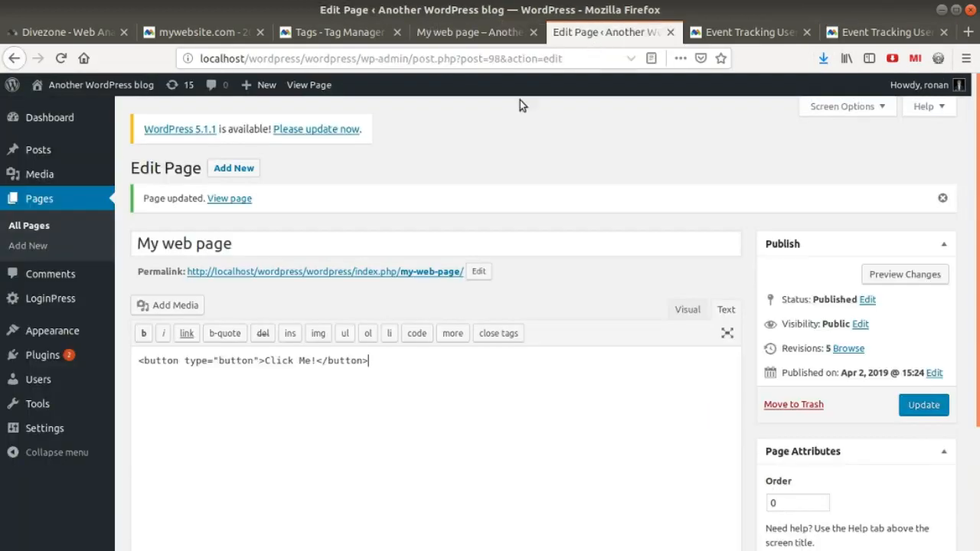
click(261, 360)
text(oncl)
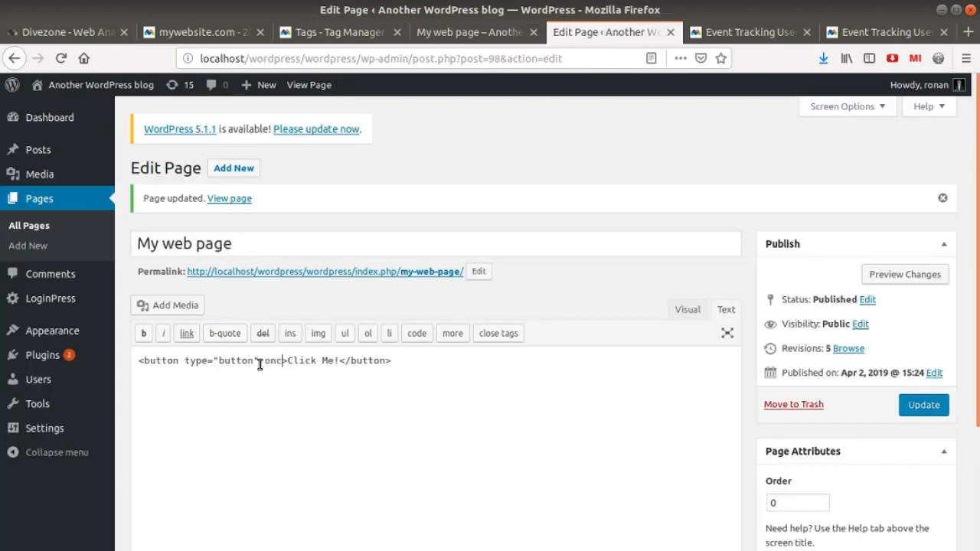
text(ic)
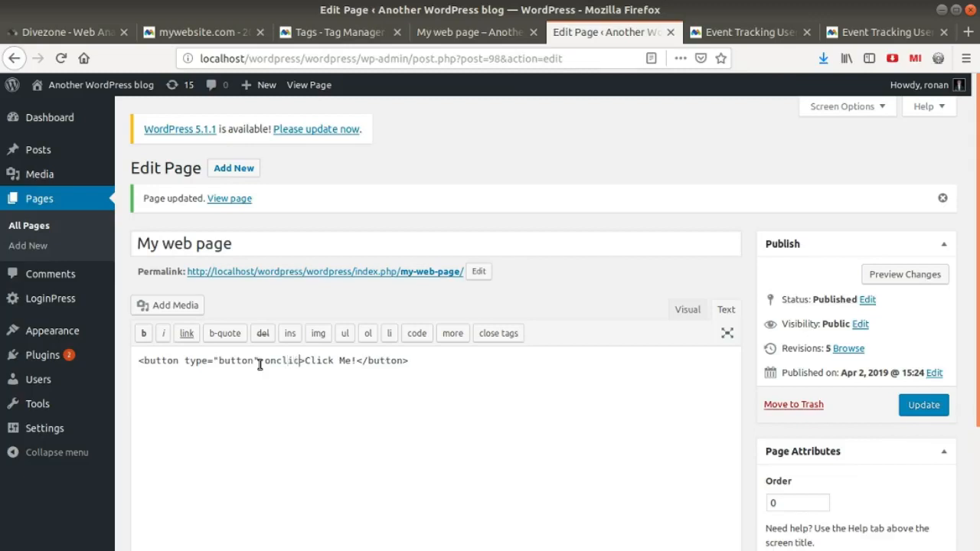
text(k)
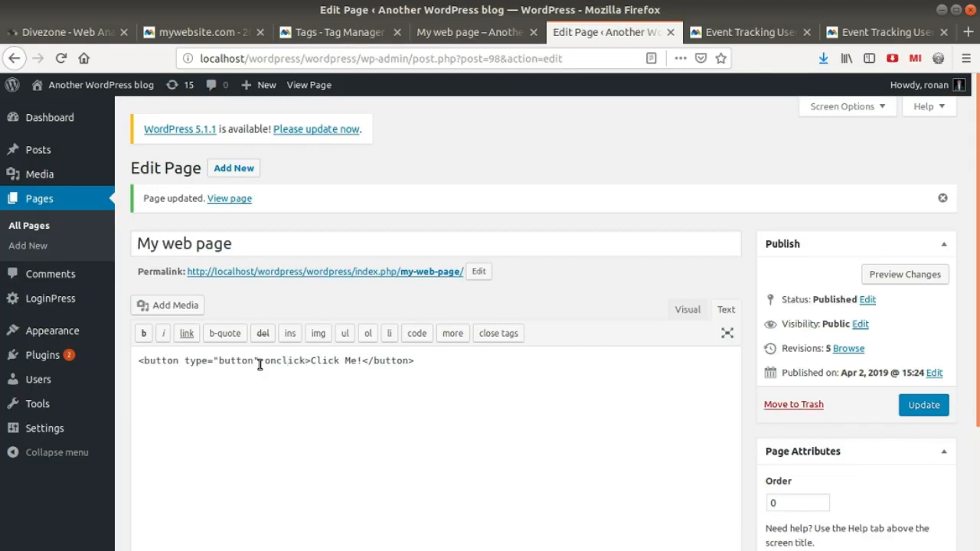
text(")
key(ctrl+v)
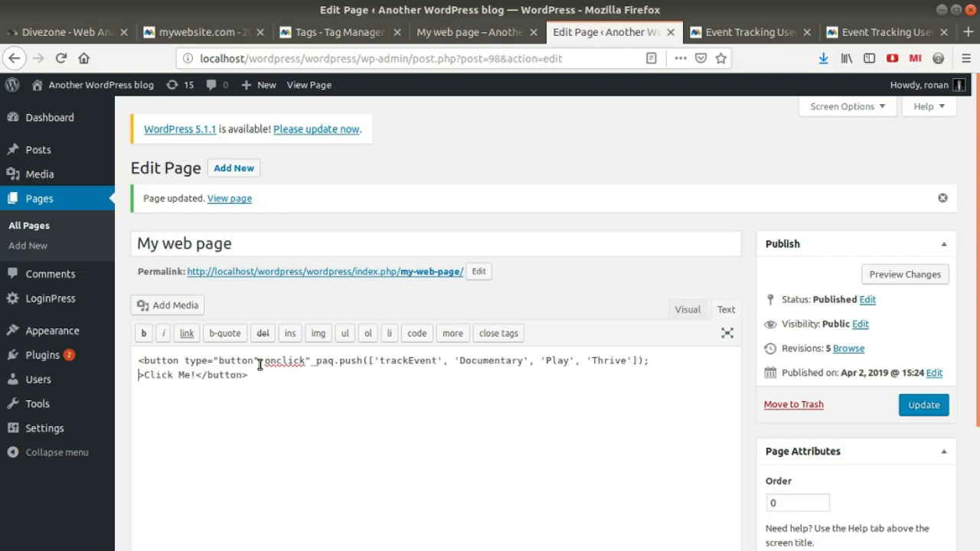
text(")
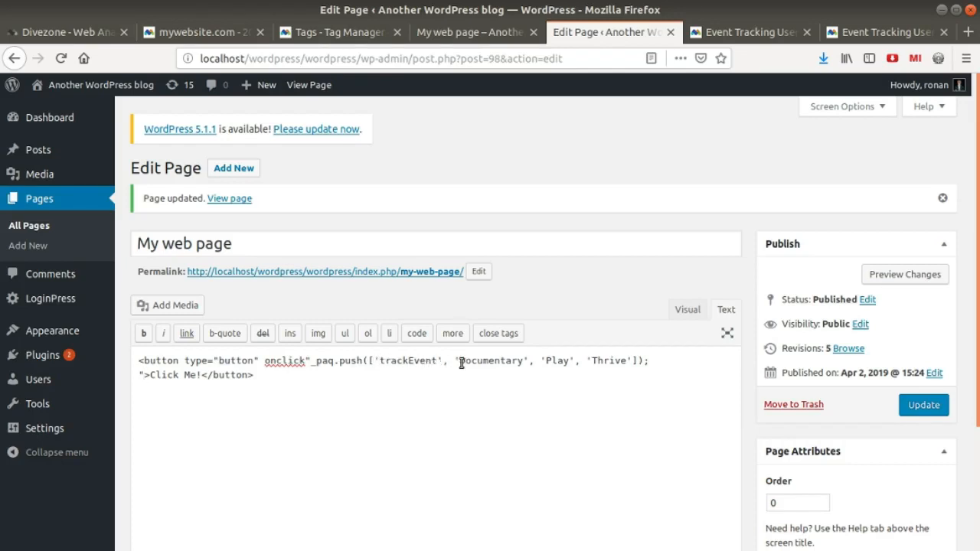
Set the trackEvent category to 'Button clicked' and the event action to 'Click' in the button code
drag(461, 363, 519, 363)
key(BackSpace)
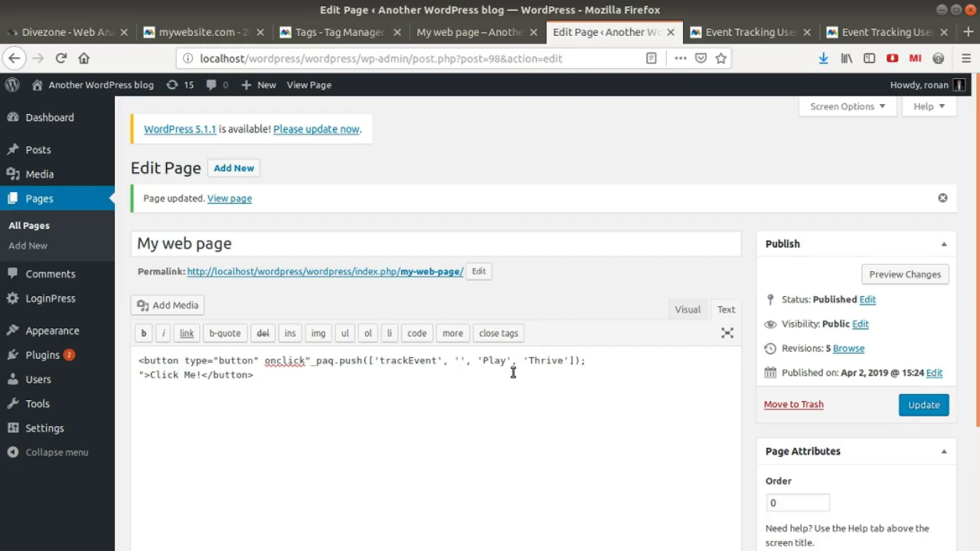
text(Button clicked)
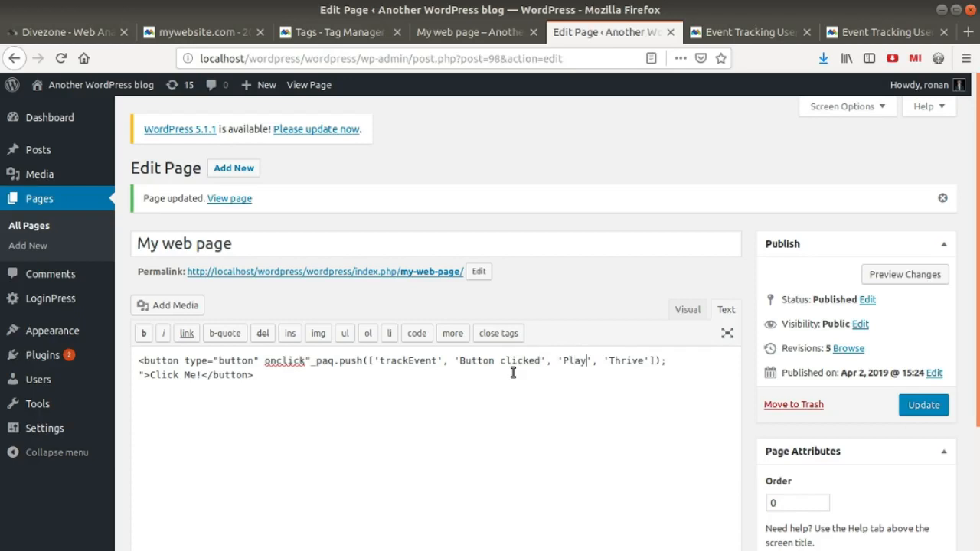
key(BackSpace)
key(BackSpace)
key(BackSpace)
key(BackSpace)
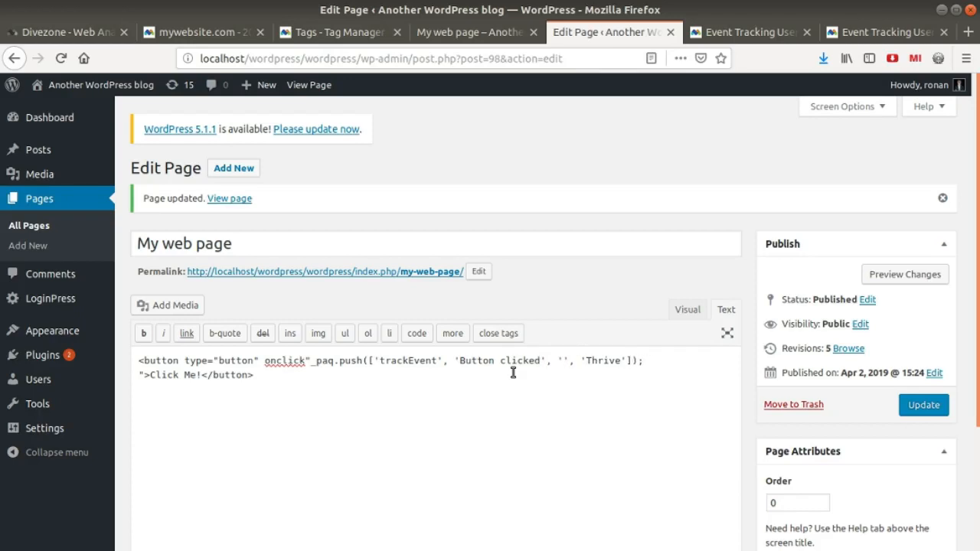
text(Click)
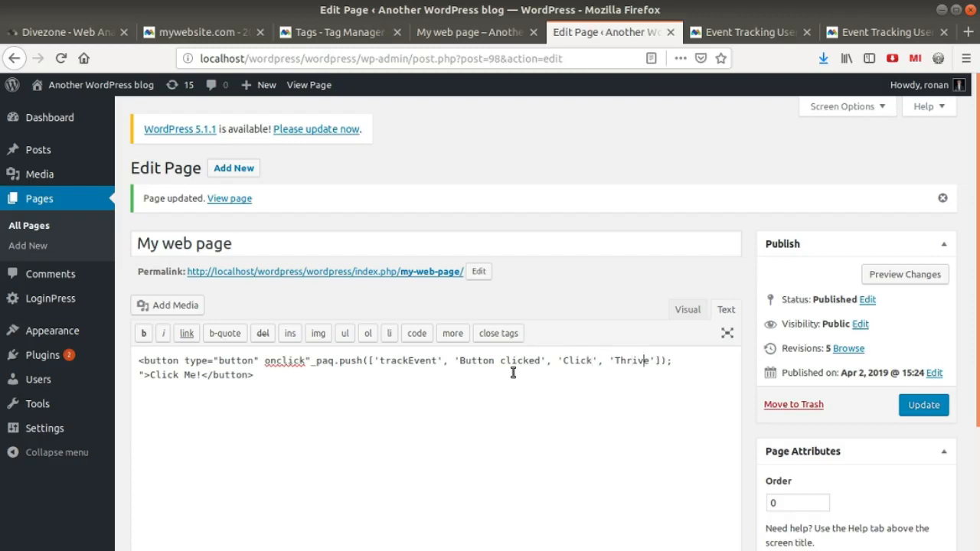
Set the trackEvent event name to 'Click Me' and update the page
key(BackSpace)
key(BackSpace)
key(BackSpace)
text(Click)
click(934, 413)
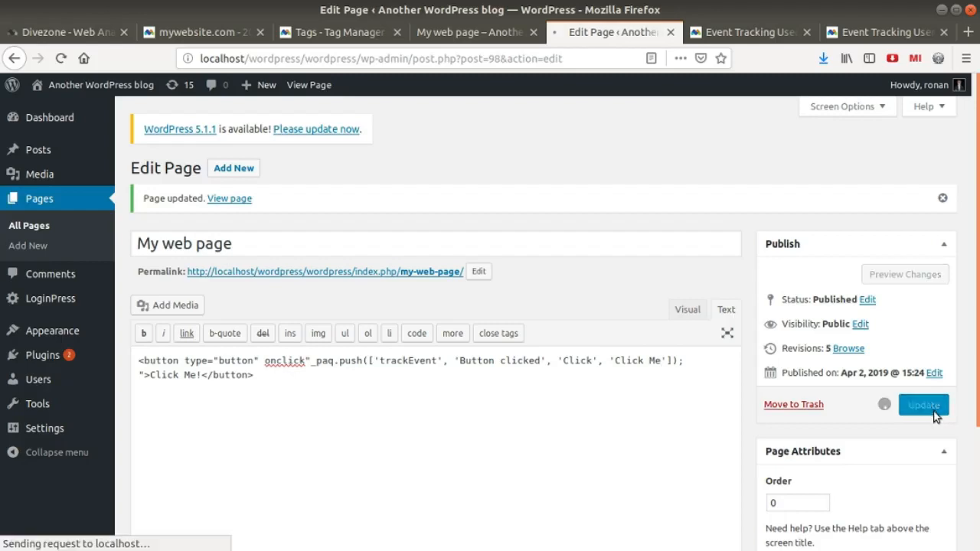
Reload the published My web page, inspect the Click Me! button's HTML, and compare it with the code in the page editor
click(509, 32)
click(59, 57)
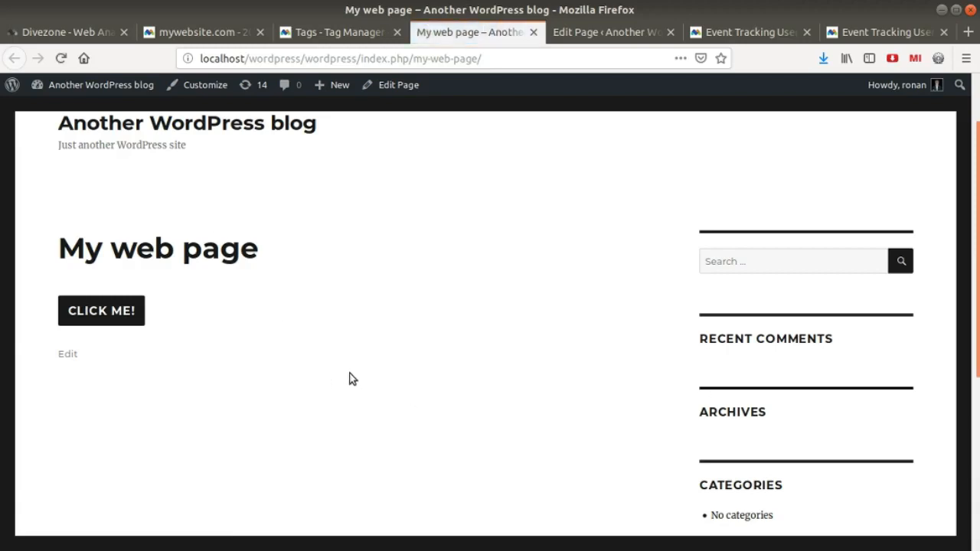
right_click(117, 315)
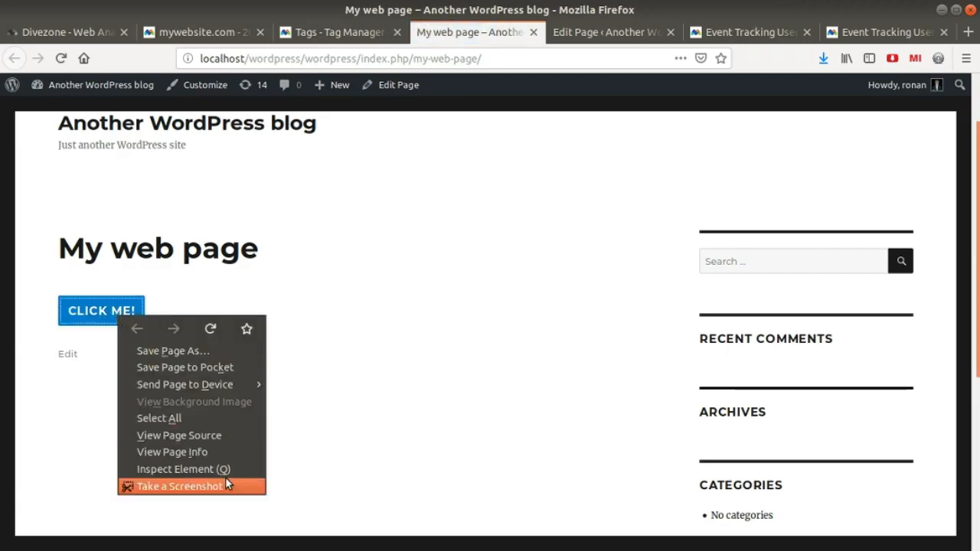
click(202, 471)
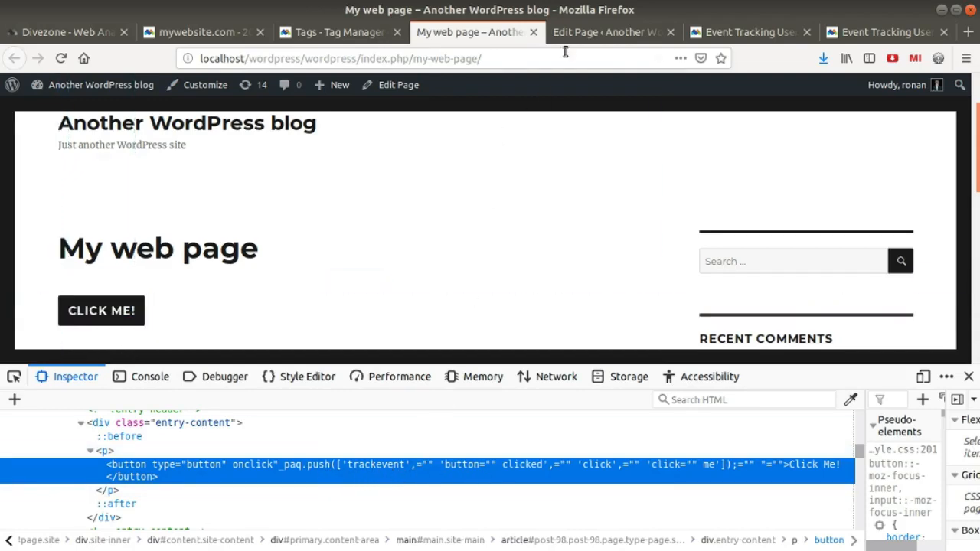
click(602, 32)
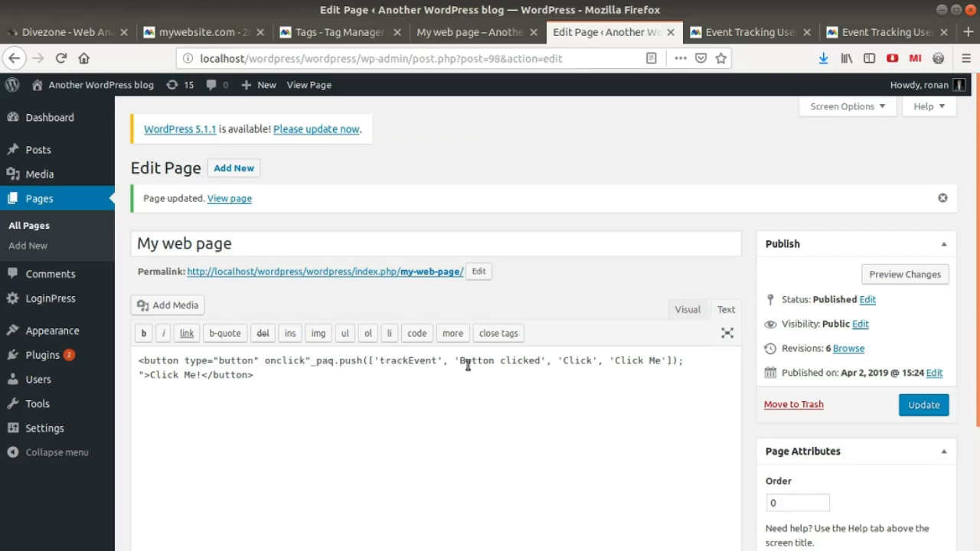
click(718, 367)
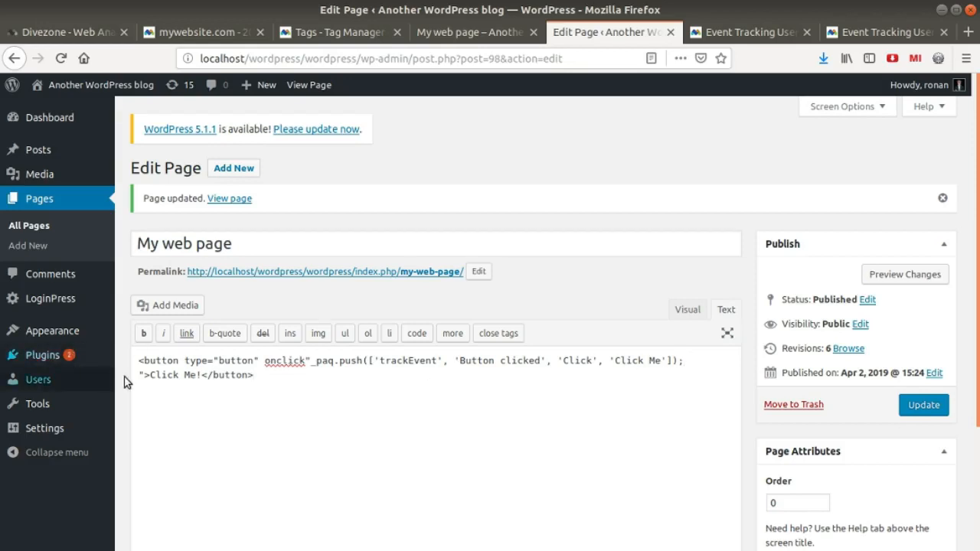
Duplicate the published My web page in a new browser tab and inspect its Click Me! button's HTML
click(463, 32)
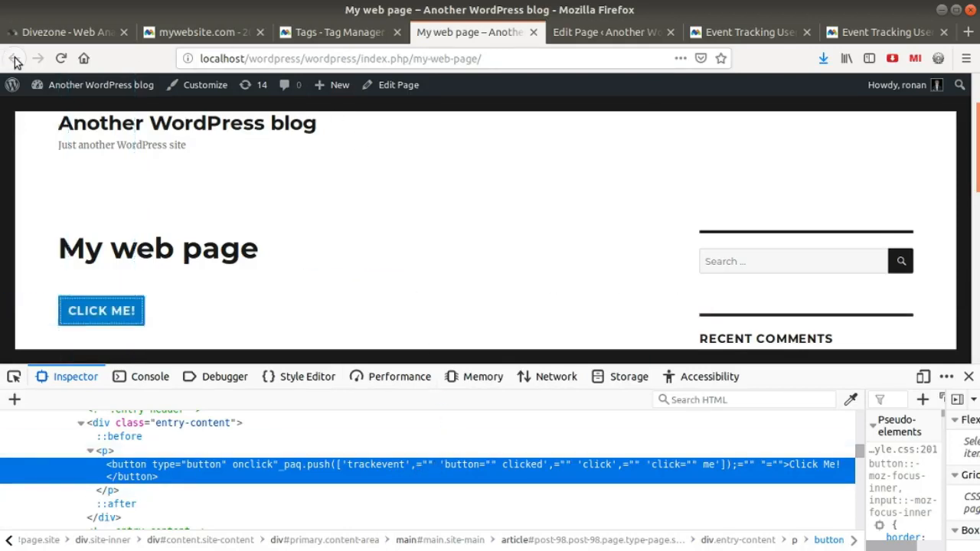
middle_click(66, 60)
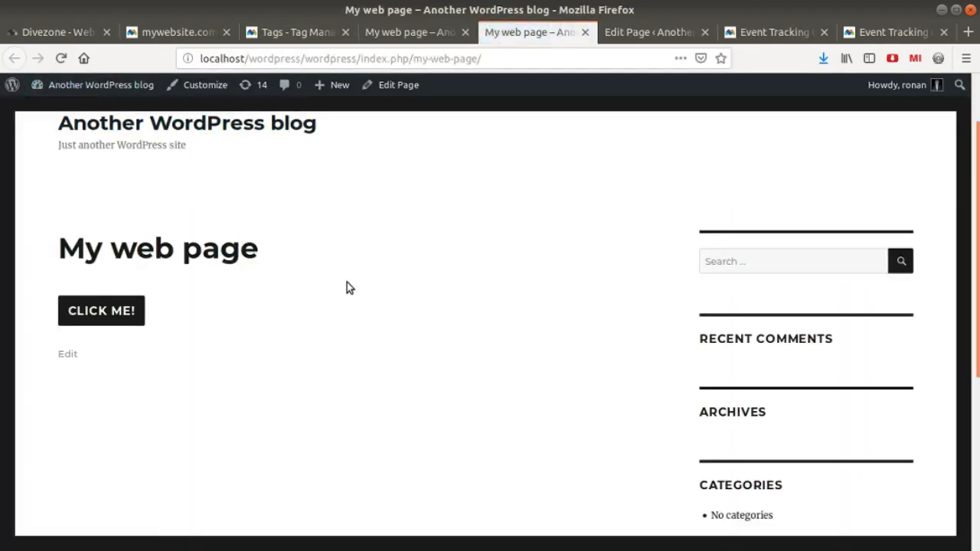
right_click(131, 319)
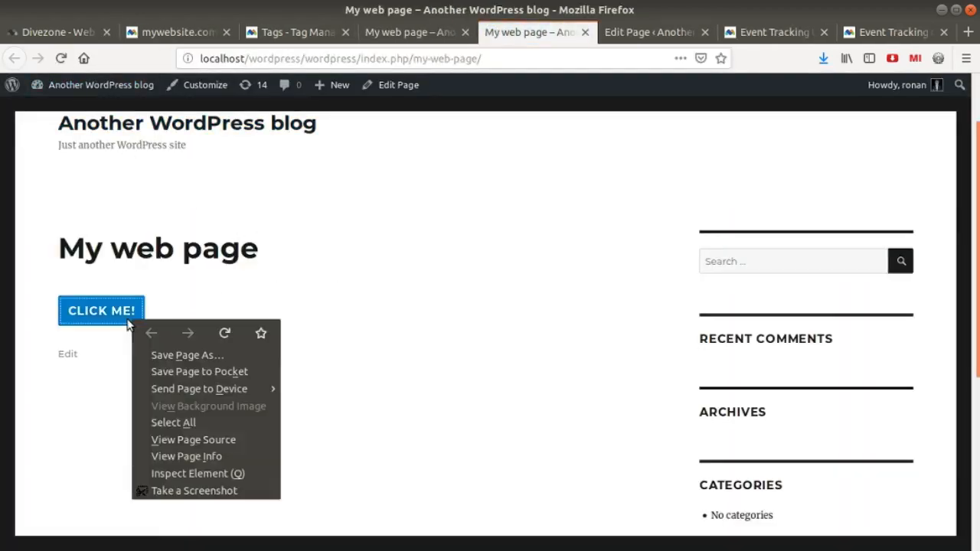
click(238, 474)
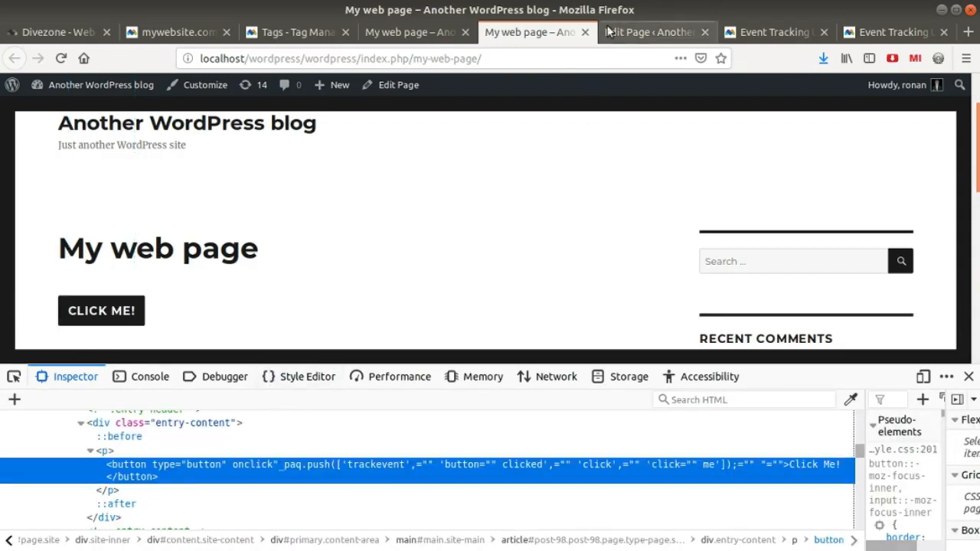
Insert the missing equals sign after onclick in the button code in the page editor and update the page
click(650, 32)
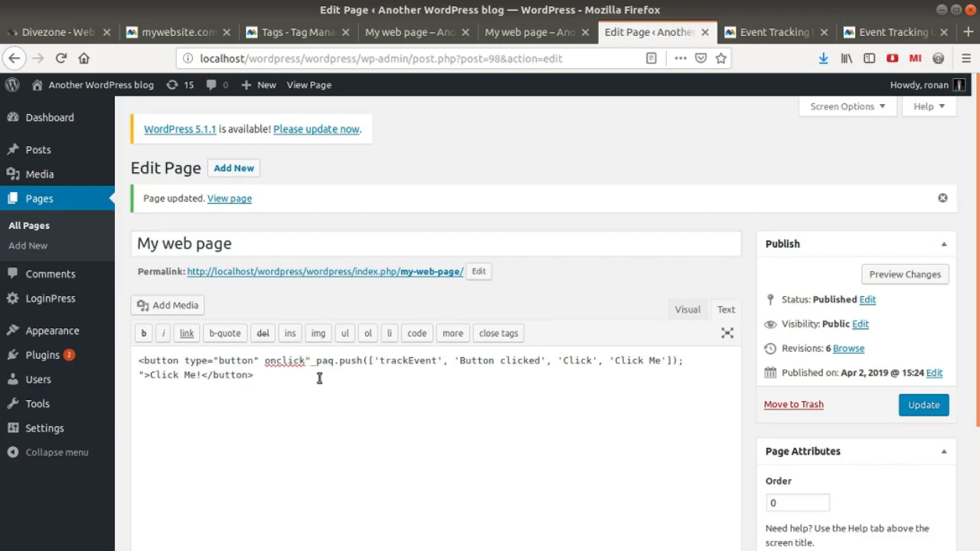
text(=)
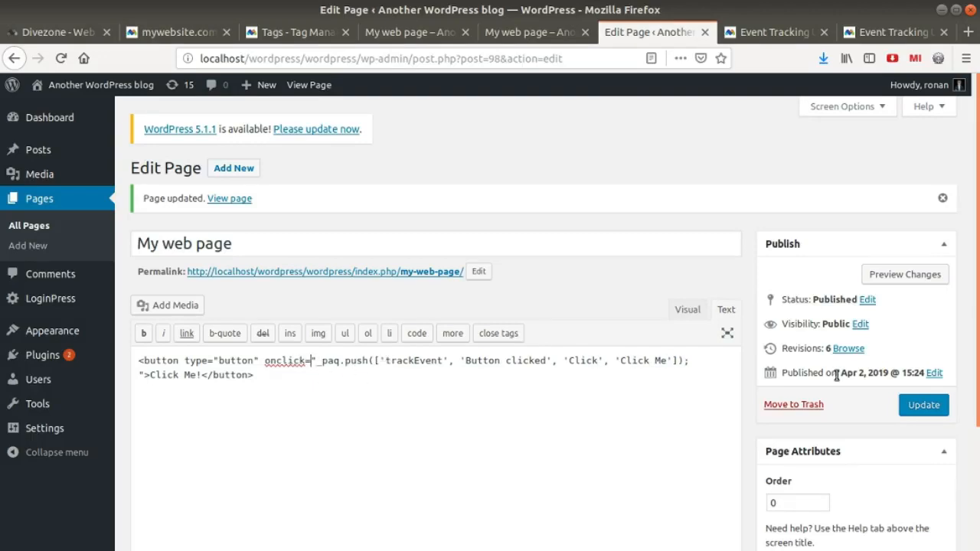
click(924, 408)
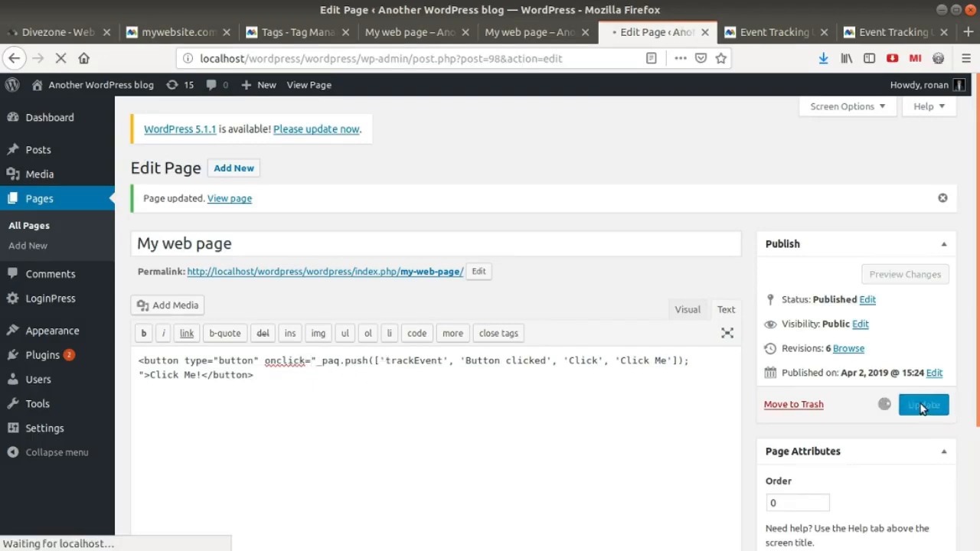
Reload the published My web page to check the Click Me! button's HTML, and refresh Matomo's Visits Log
click(520, 34)
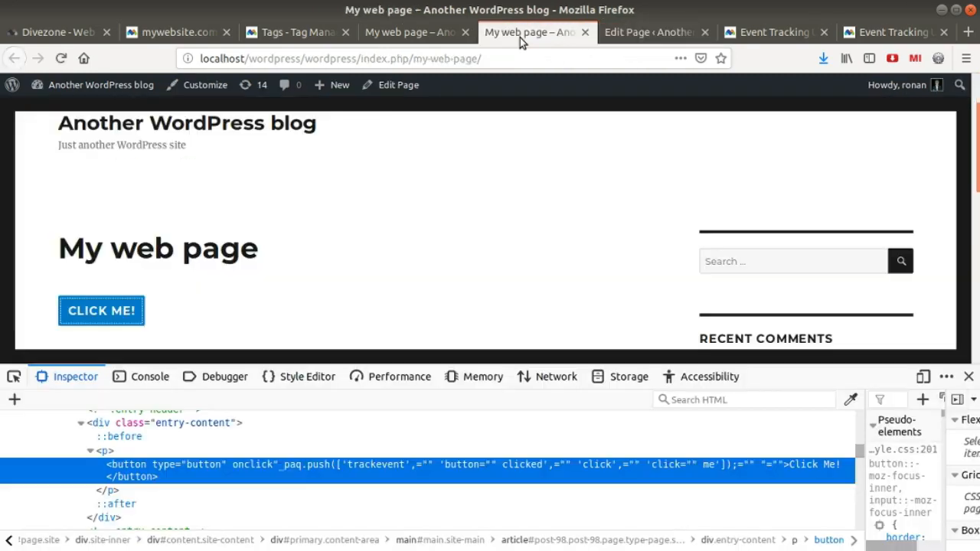
click(61, 58)
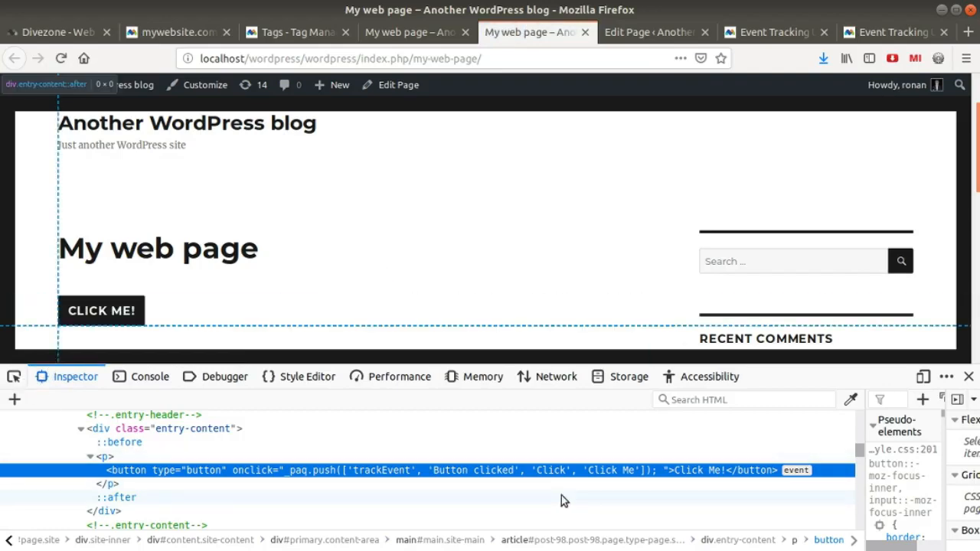
click(167, 29)
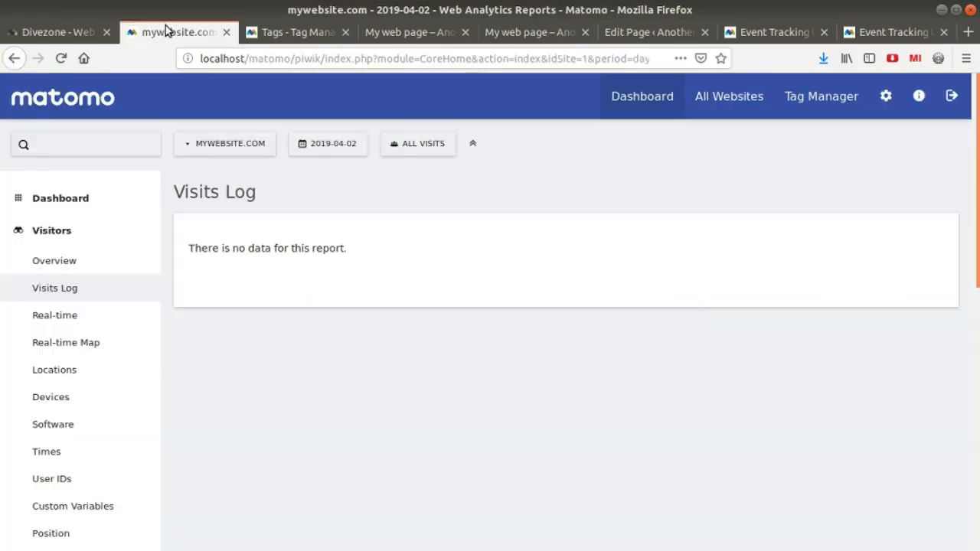
click(62, 58)
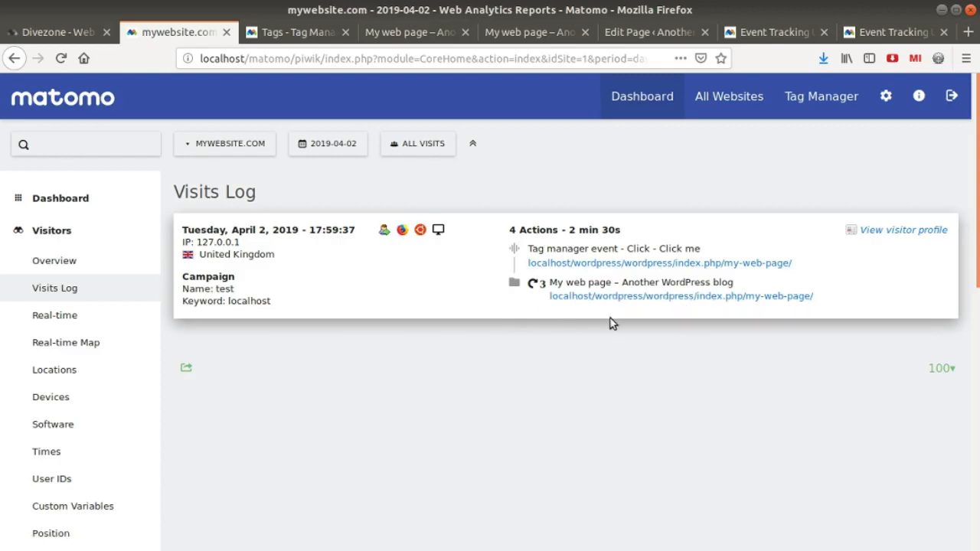
Test the Click Me! button on the published page and examine its 'Button clicked' events in Matomo's refreshed Visits Log
click(659, 34)
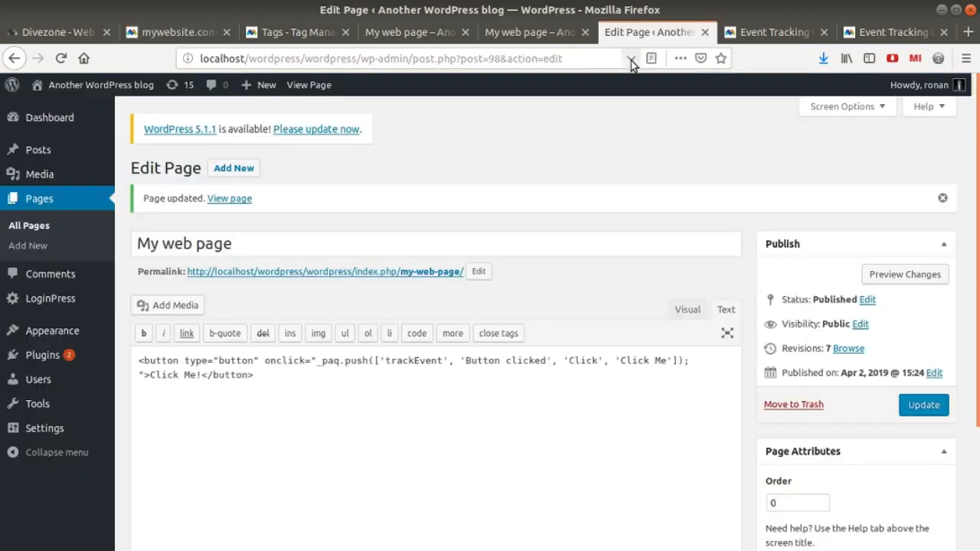
click(520, 33)
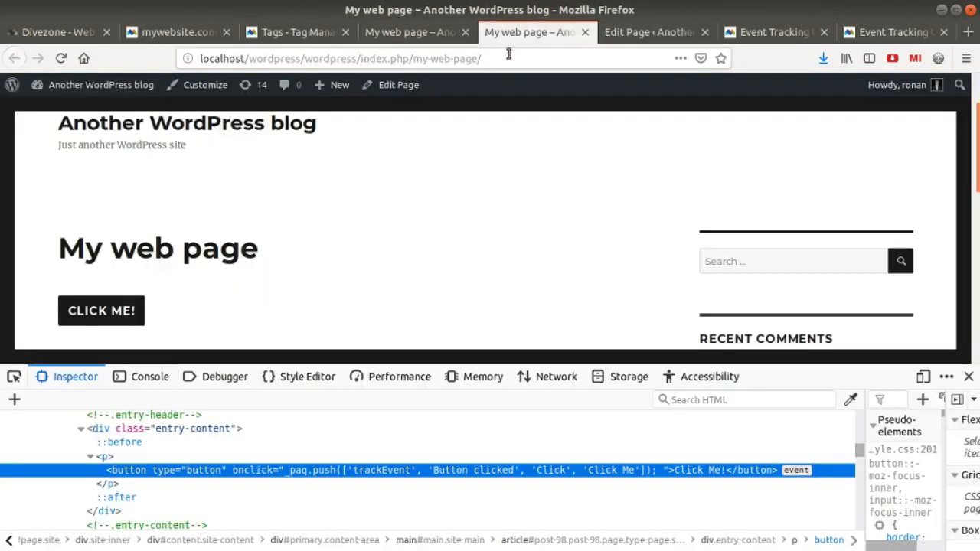
click(88, 312)
click(176, 32)
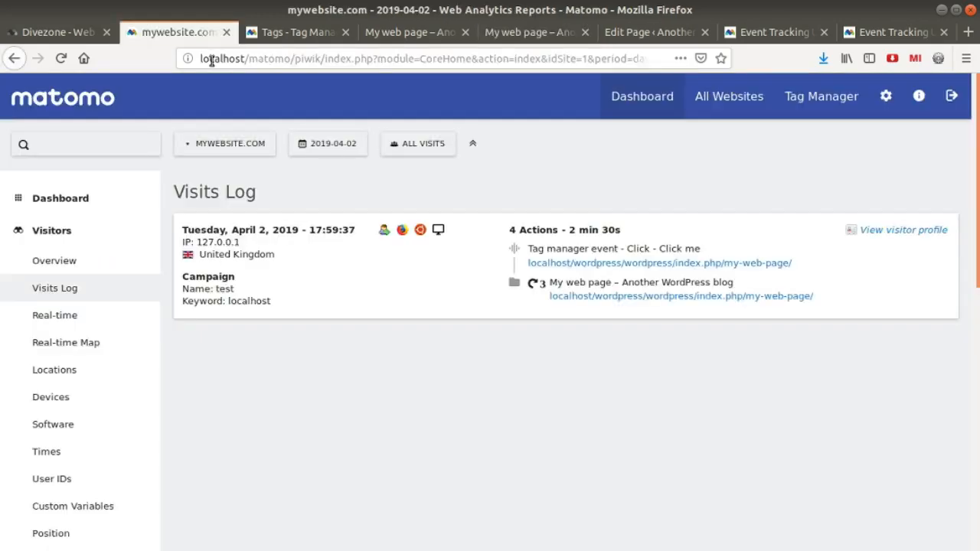
click(61, 58)
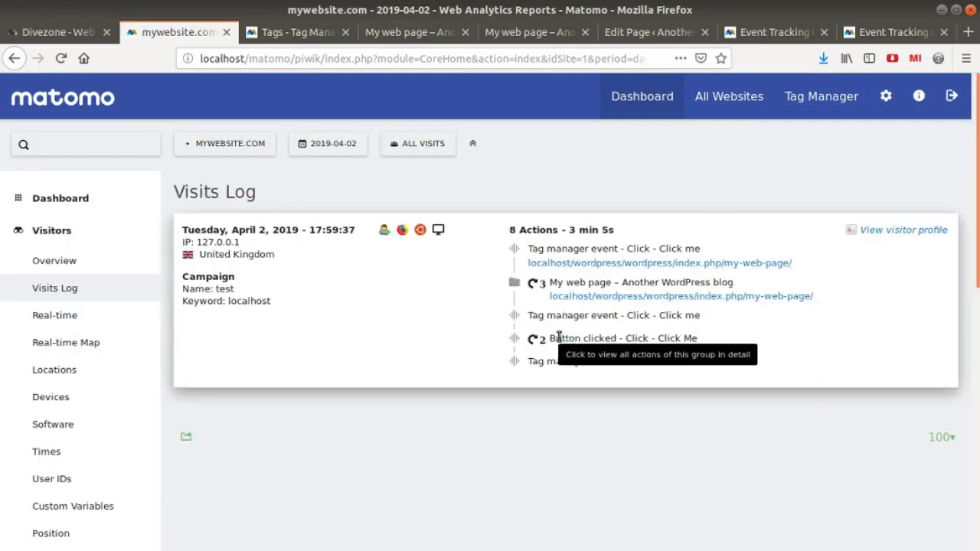
drag(548, 339, 706, 338)
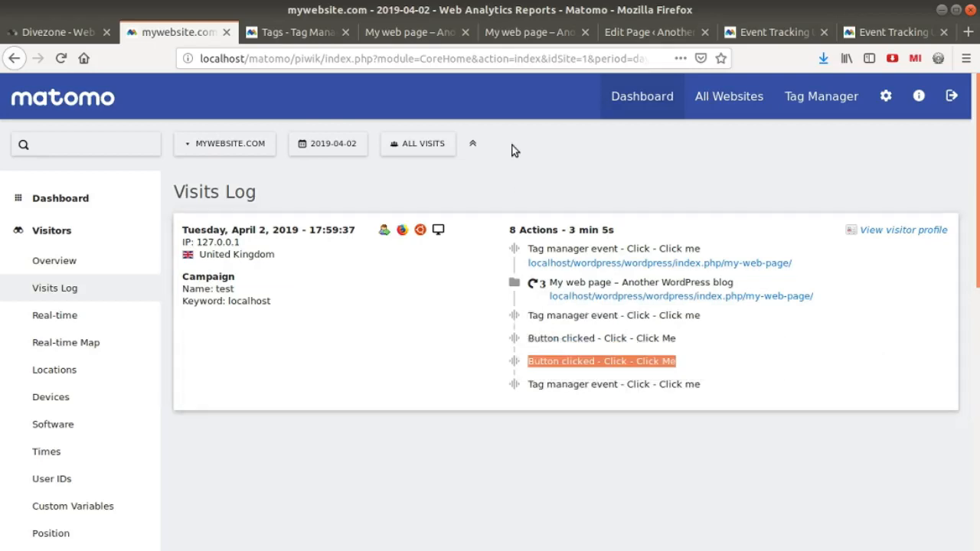
click(436, 182)
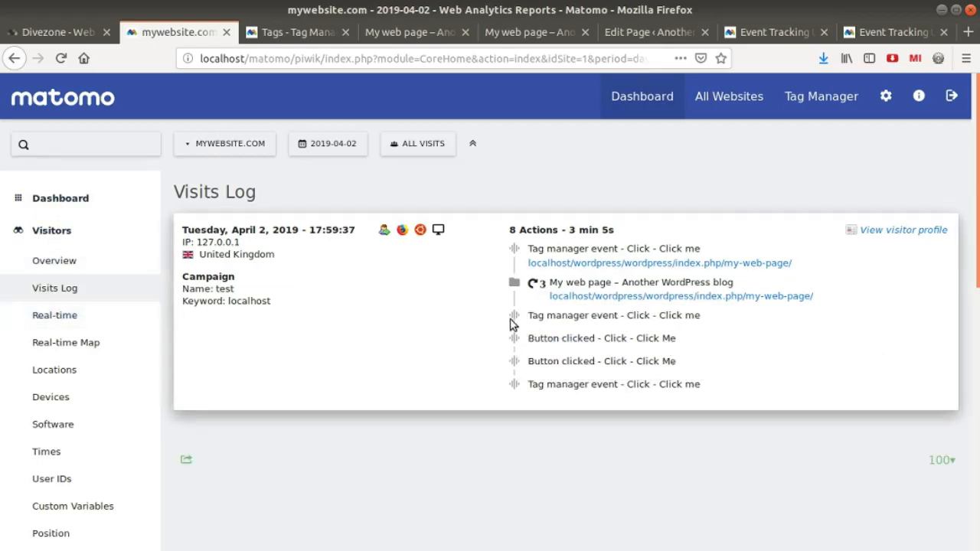
Open the Events report under Behaviour in Matomo and examine the Event Categories chart
click(55, 232)
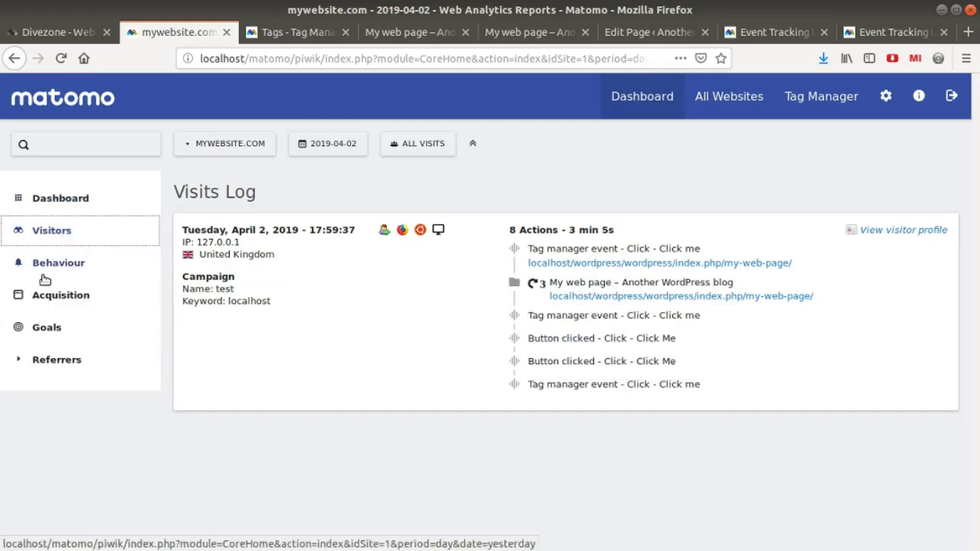
click(64, 268)
scroll(48, 328, down, 3)
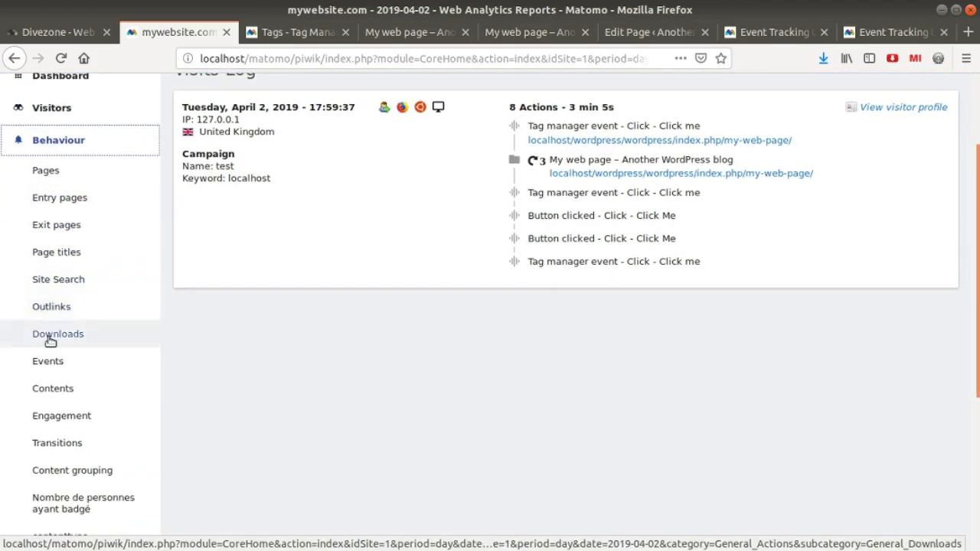
click(49, 367)
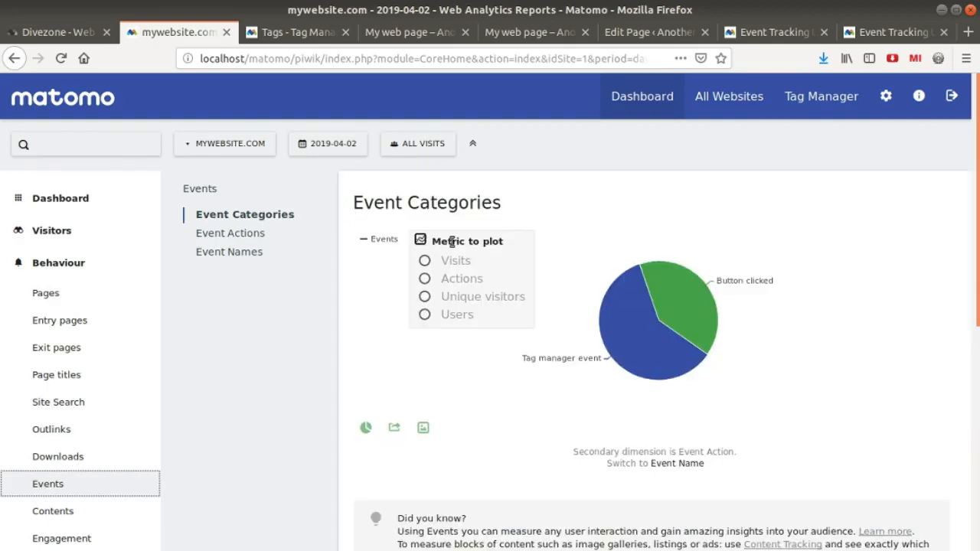
mouse_move(631, 297)
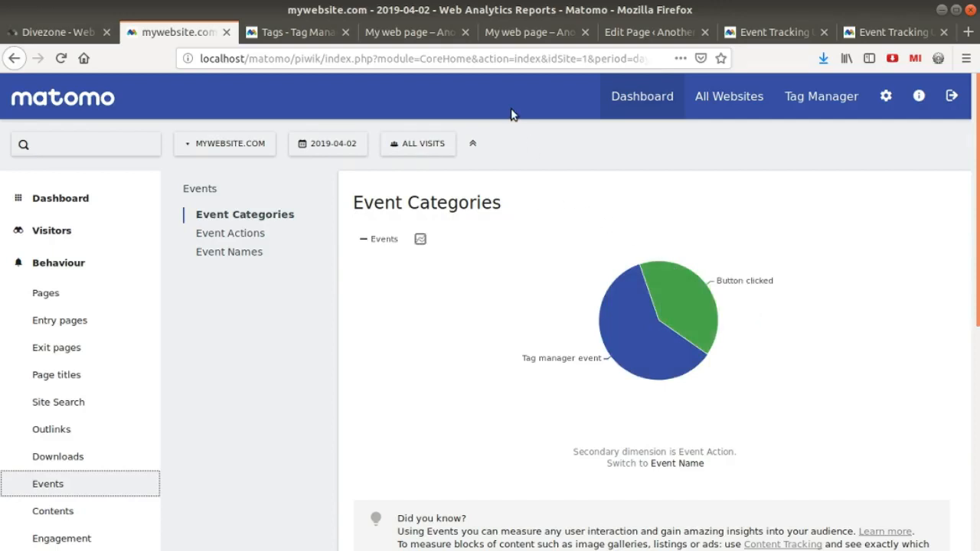
Review the onclick code in the page editor, and open the Matomo Analytics Events tag for editing in Tag Manager
click(380, 36)
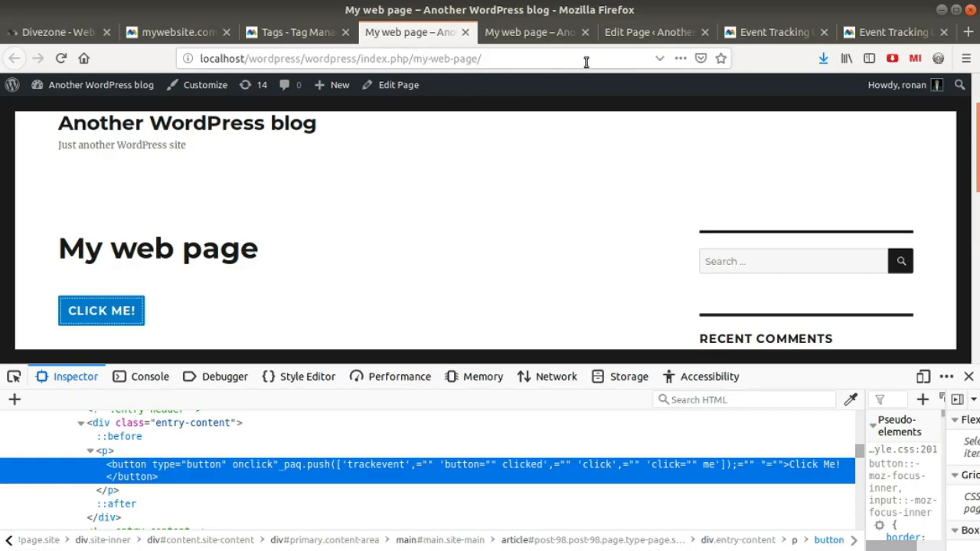
click(643, 35)
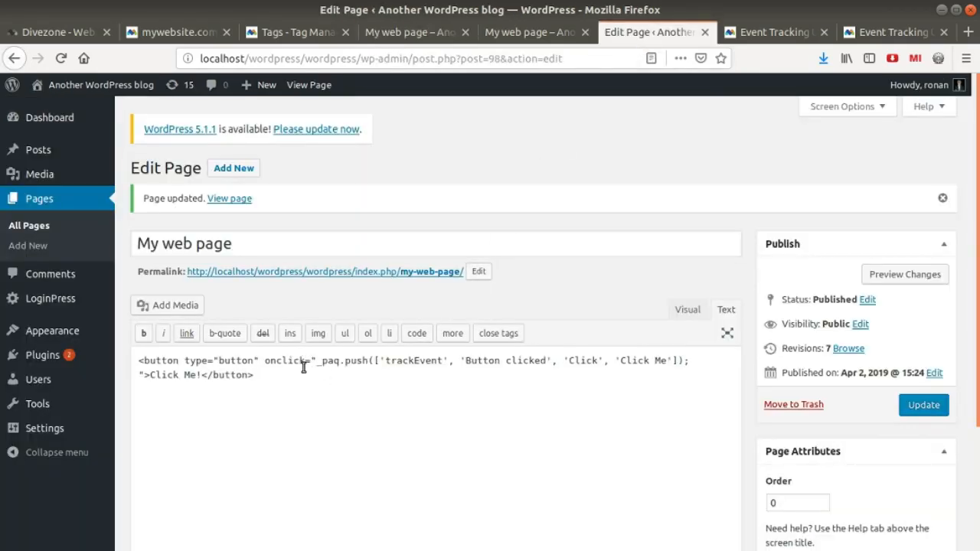
click(297, 35)
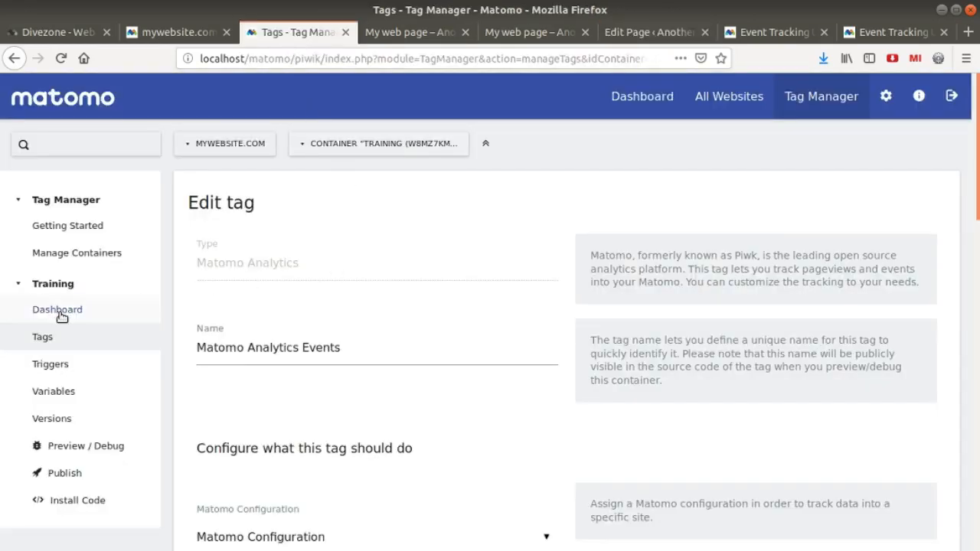
click(60, 345)
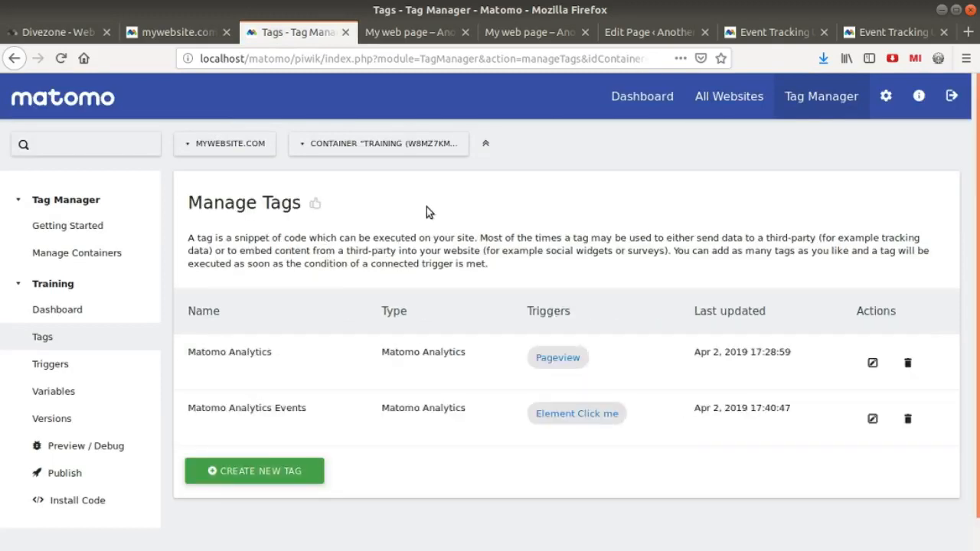
scroll(842, 233, down, 1)
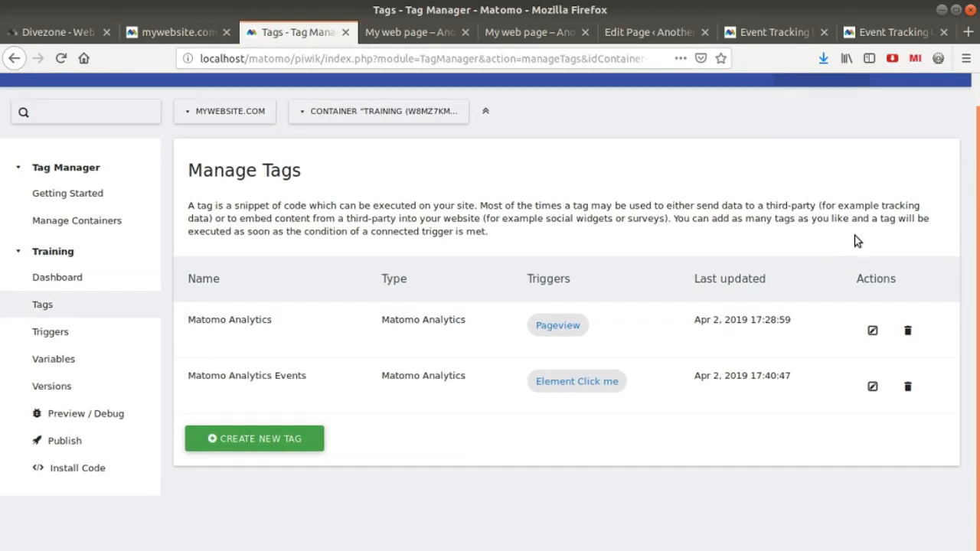
click(873, 396)
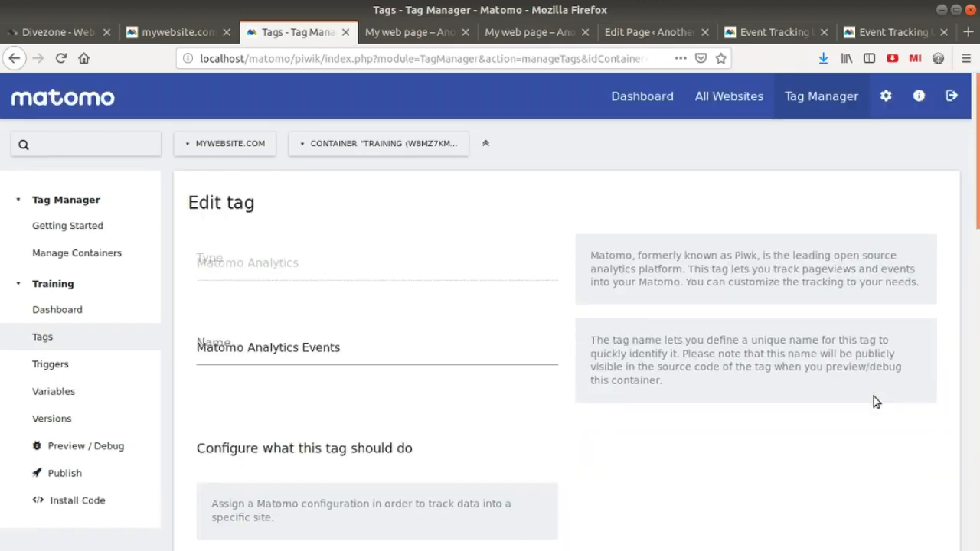
Examine the tracking type, event category, event action and event name configured in the Matomo Analytics Events tag
scroll(430, 335, down, 5)
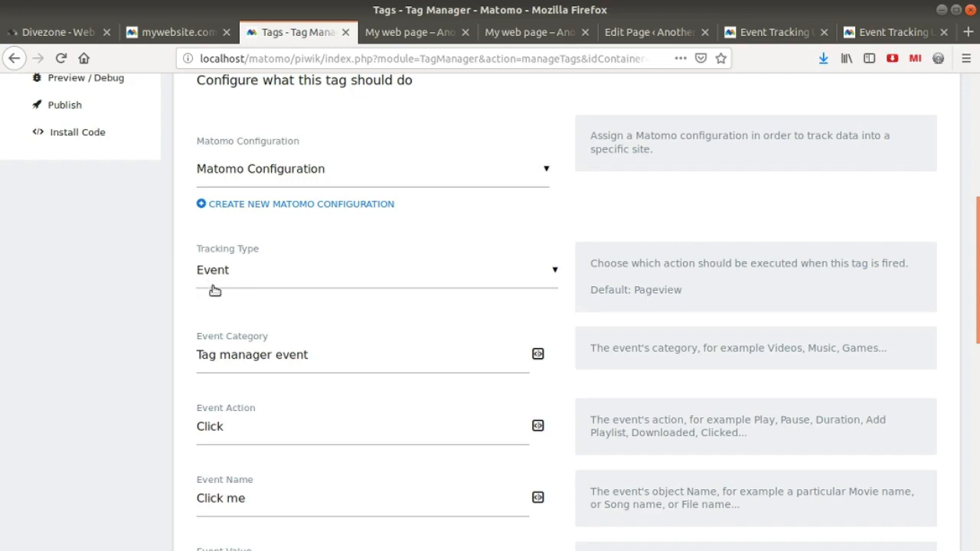
scroll(222, 291, down, 2)
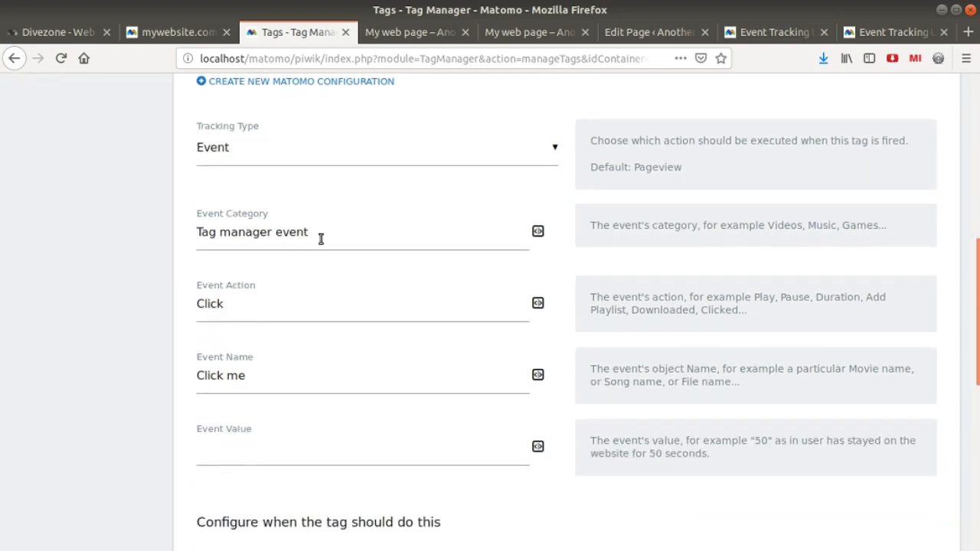
drag(321, 239, 194, 235)
drag(230, 306, 173, 307)
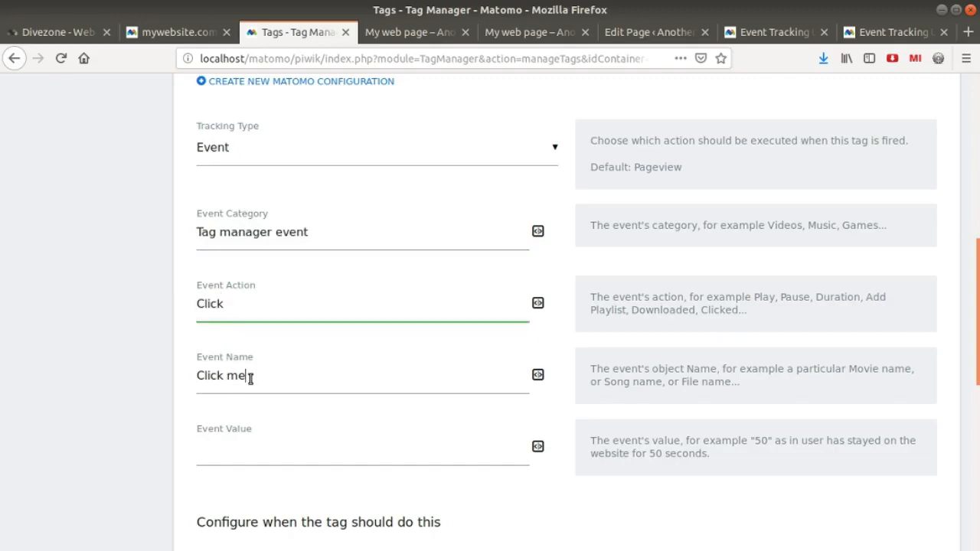
drag(248, 378, 196, 378)
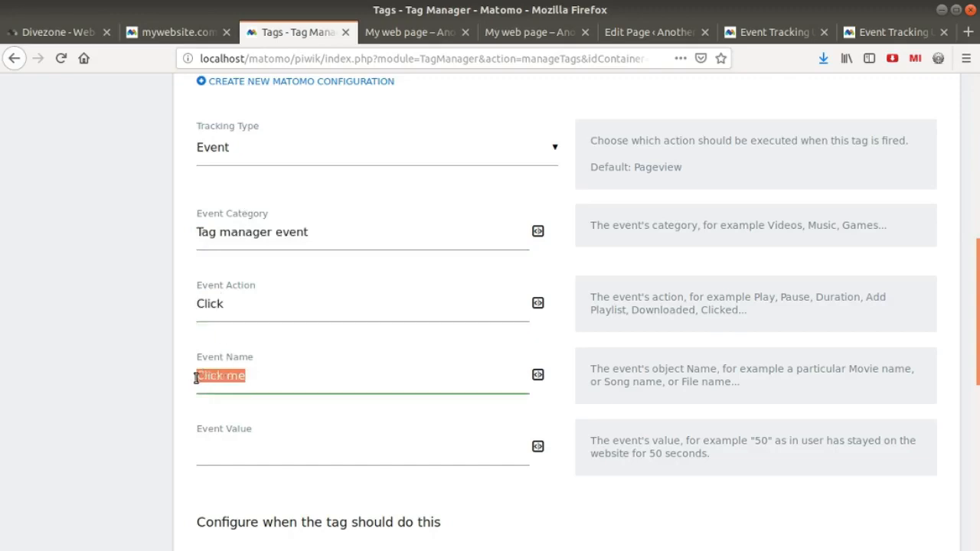
Revisit the page editor and published page, and examine the conditions of the tag's Element Click me trigger
click(643, 32)
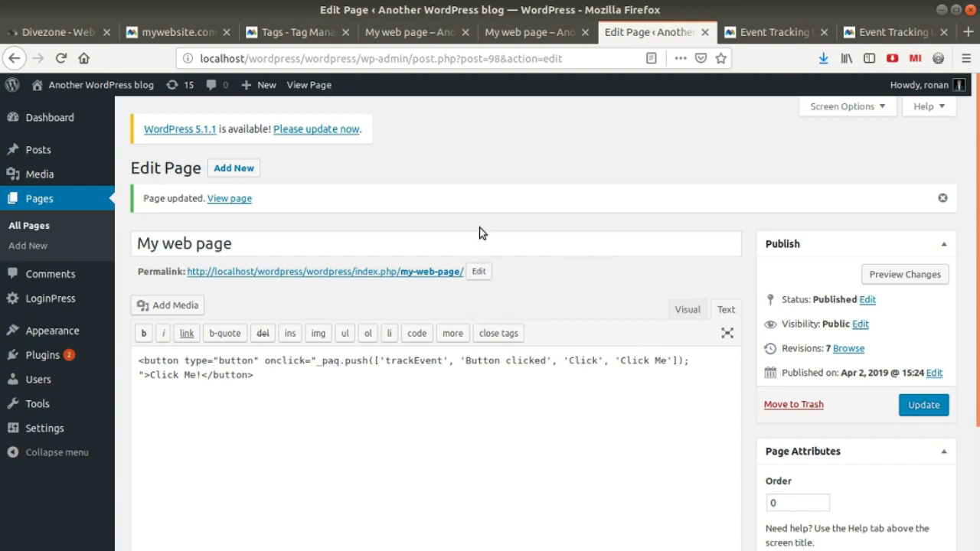
click(406, 34)
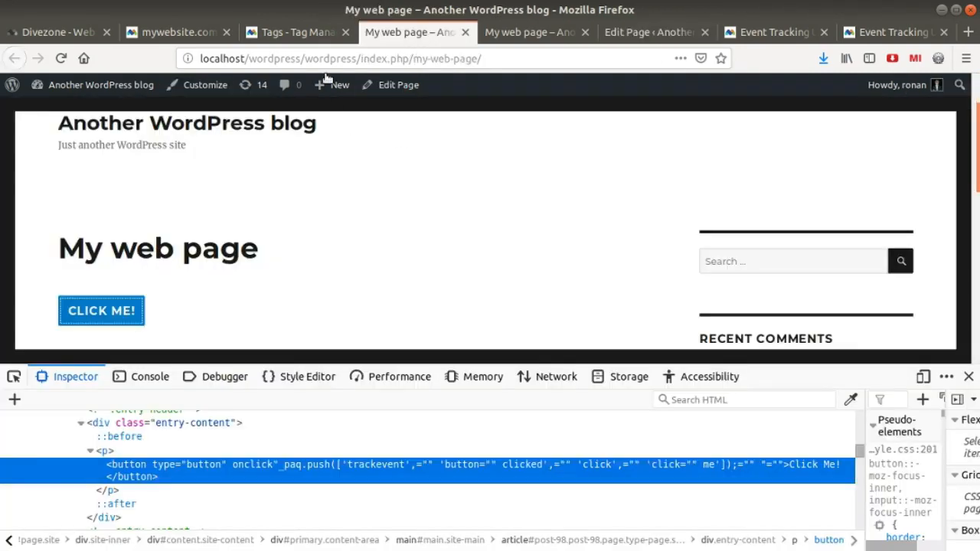
click(302, 32)
scroll(376, 350, down, 5)
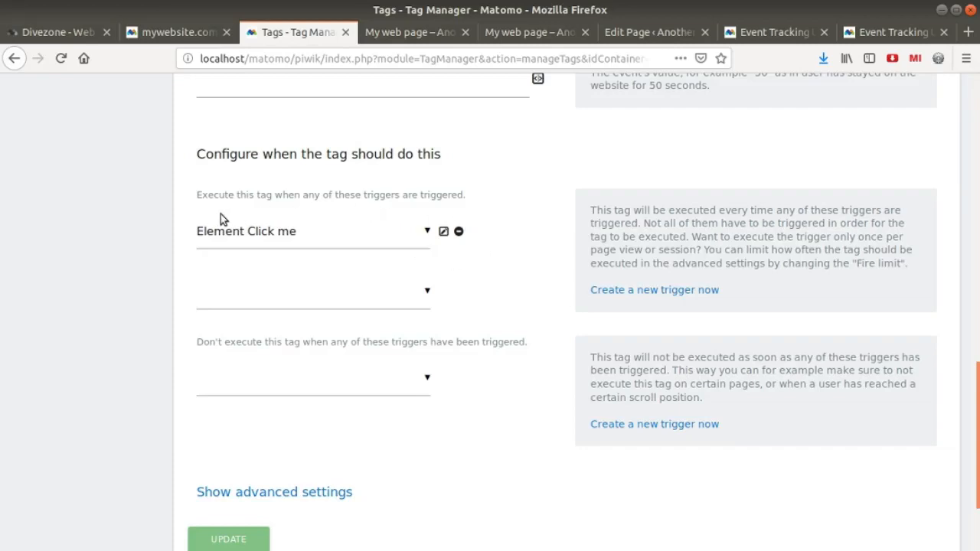
click(443, 234)
scroll(370, 275, down, 5)
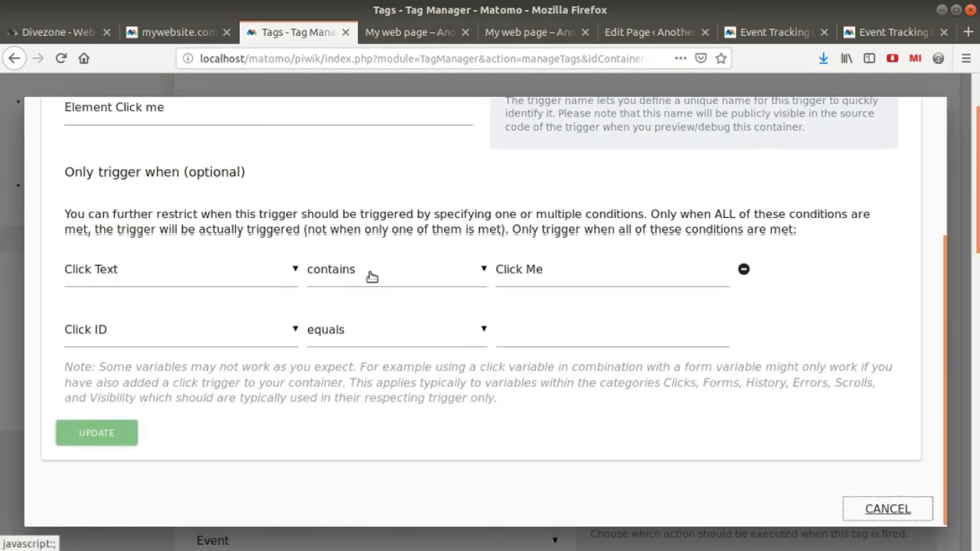
scroll(183, 275, up, 1)
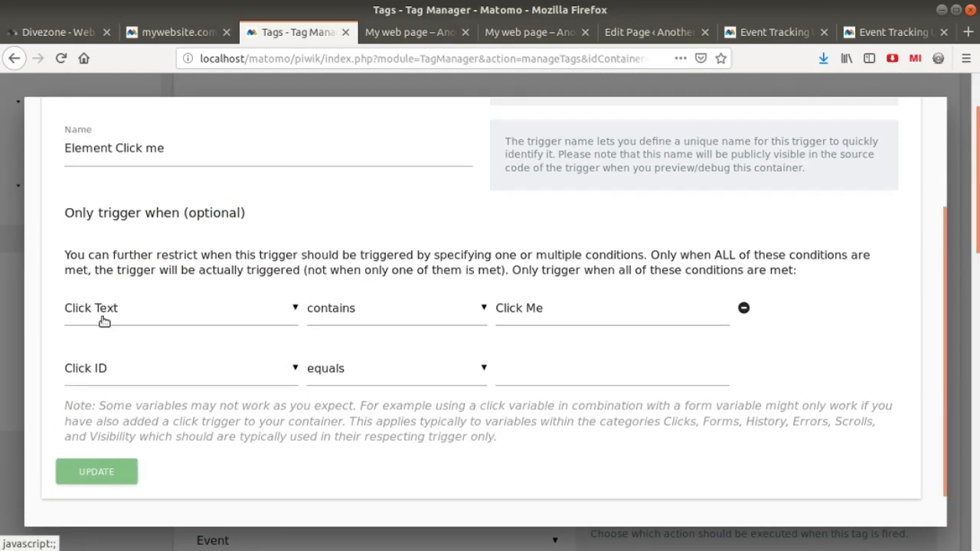
triple_click(500, 308)
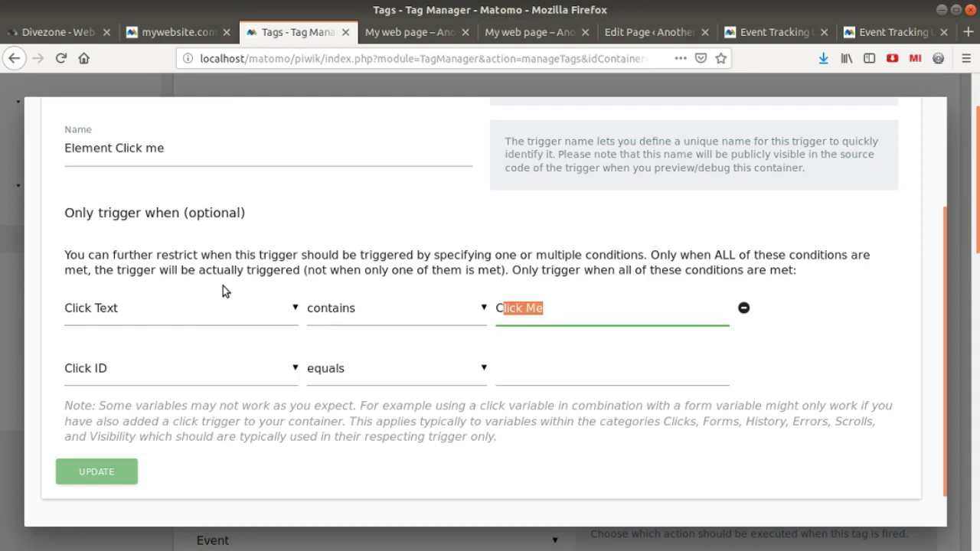
scroll(281, 268, up, 4)
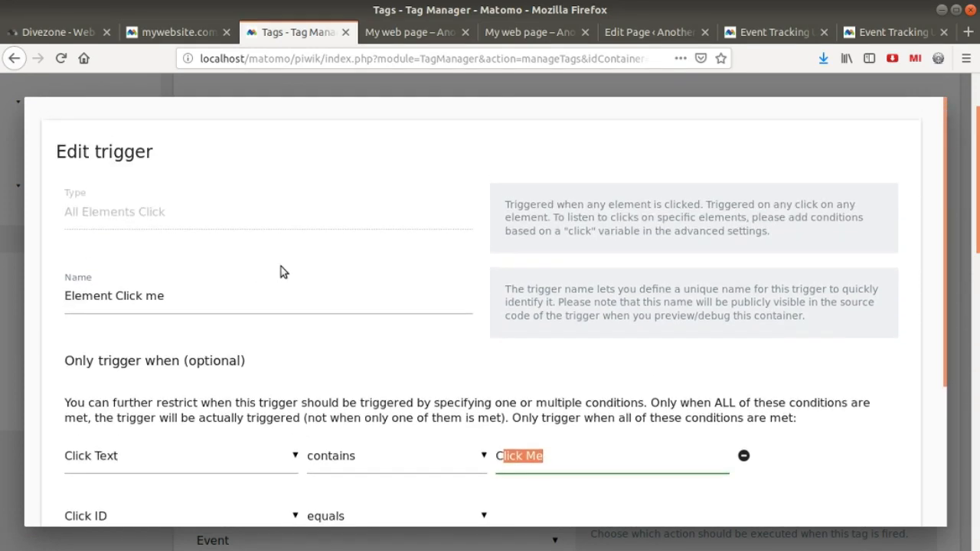
Compare the button HTML in both published page tabs, and examine the Tag Manager and inline events in Matomo's Visits Log
click(377, 32)
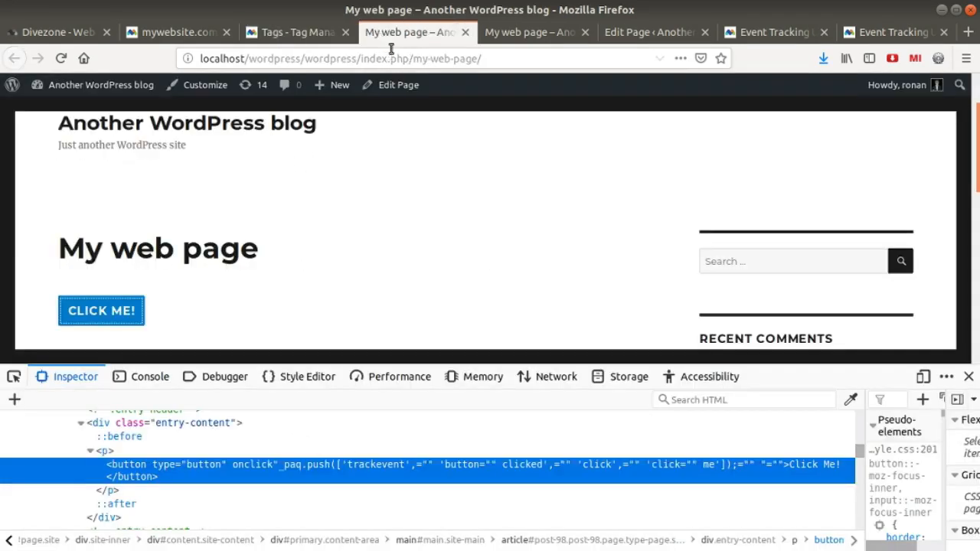
click(557, 31)
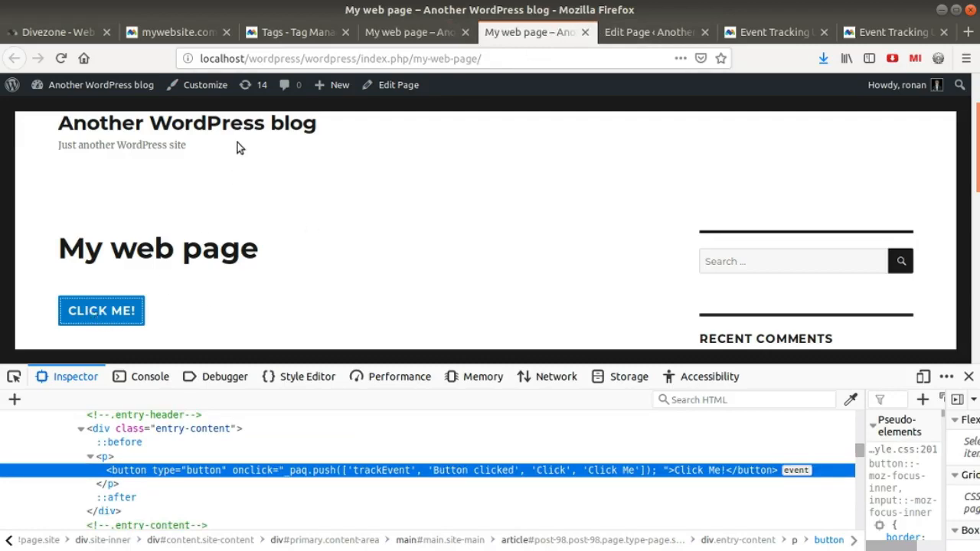
click(267, 32)
click(205, 34)
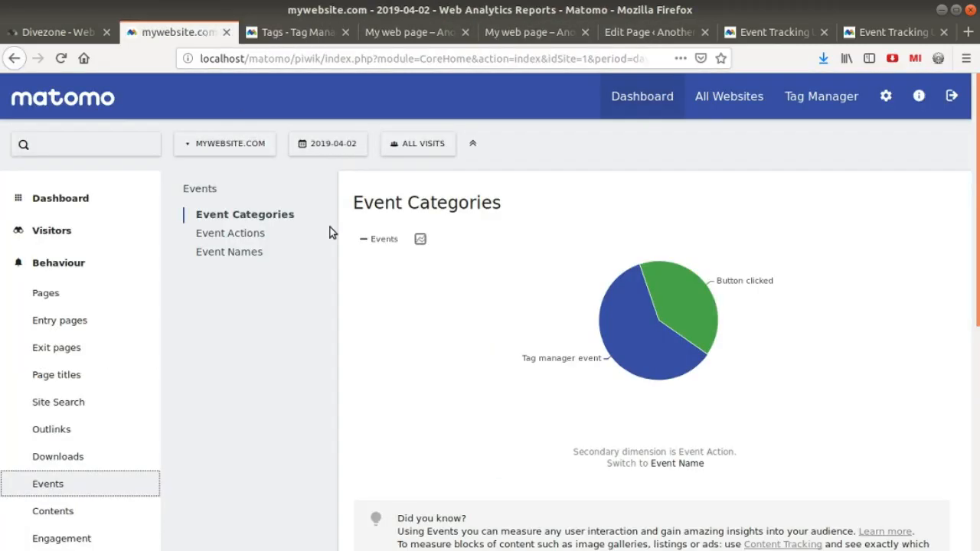
click(63, 230)
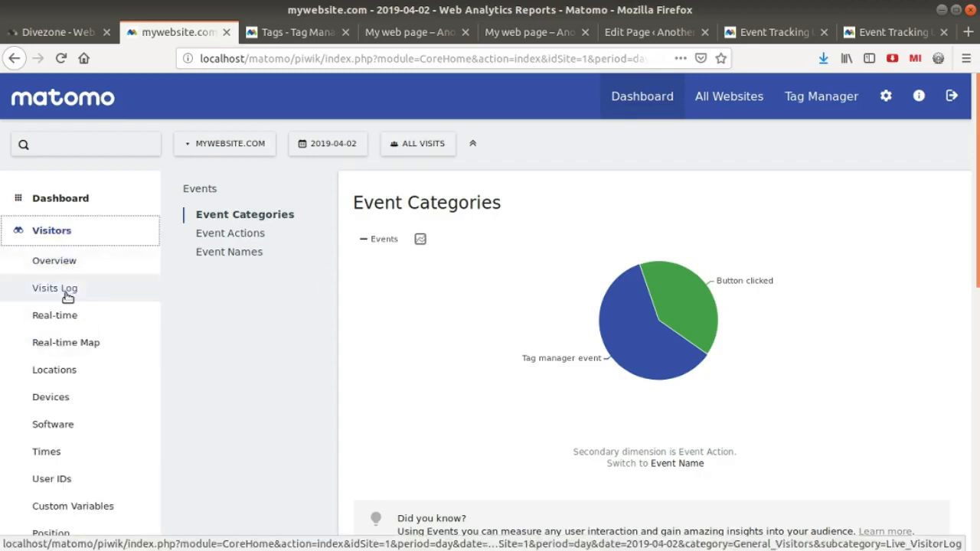
click(54, 289)
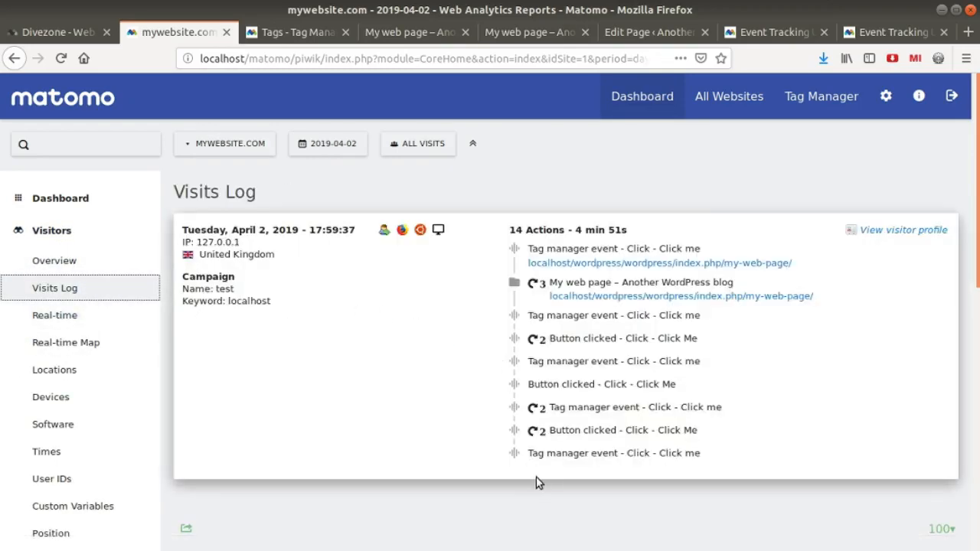
drag(535, 453, 695, 454)
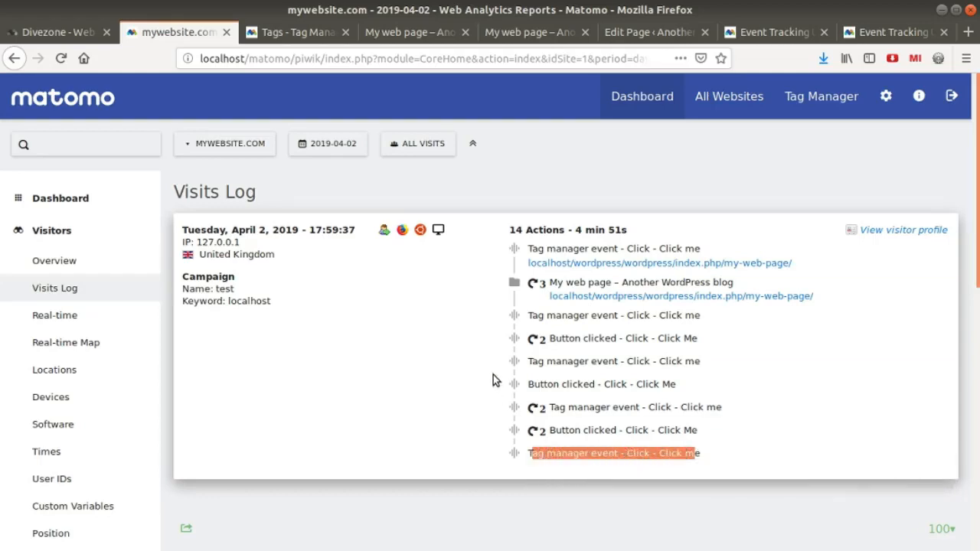